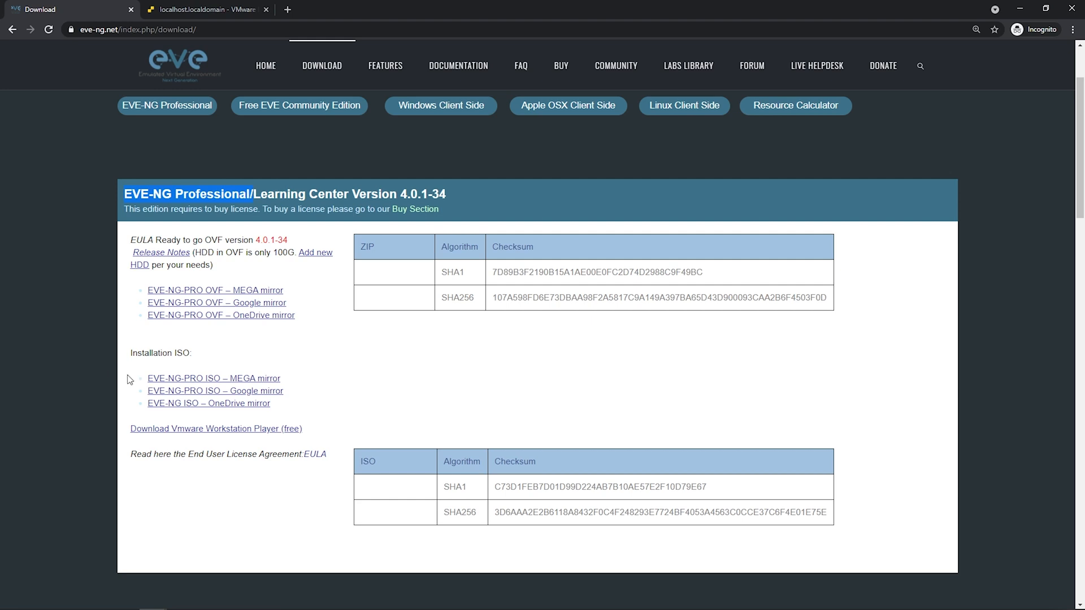
# Scroll through the Free EVE Community Edition 2.0.3-112 downloads, then switch to the ESXi host tab.
pyautogui.scroll(-7, 112, 375)
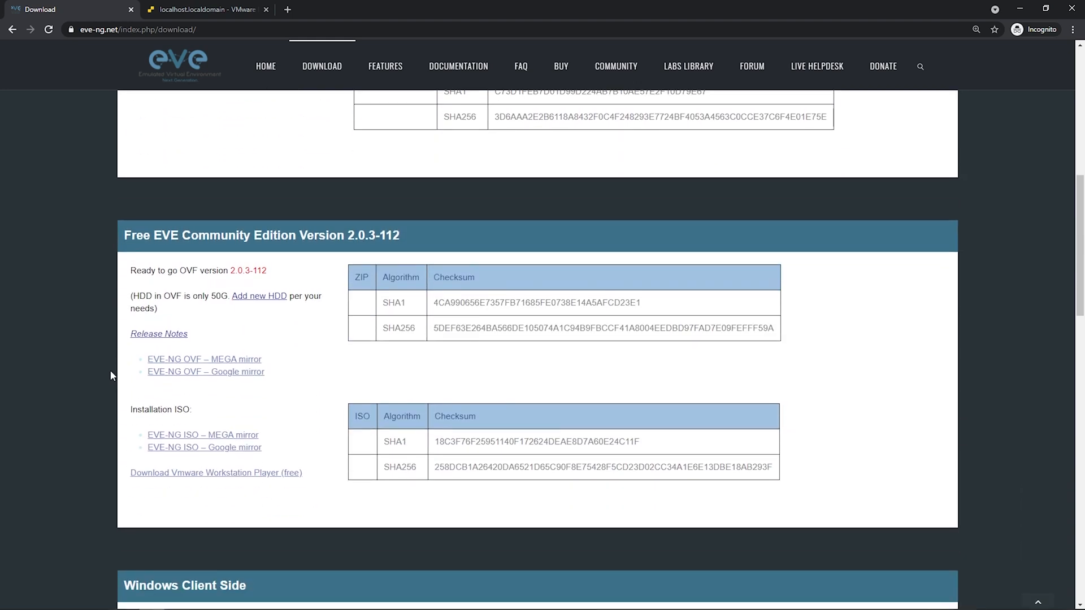
pyautogui.scroll(-1, 112, 375)
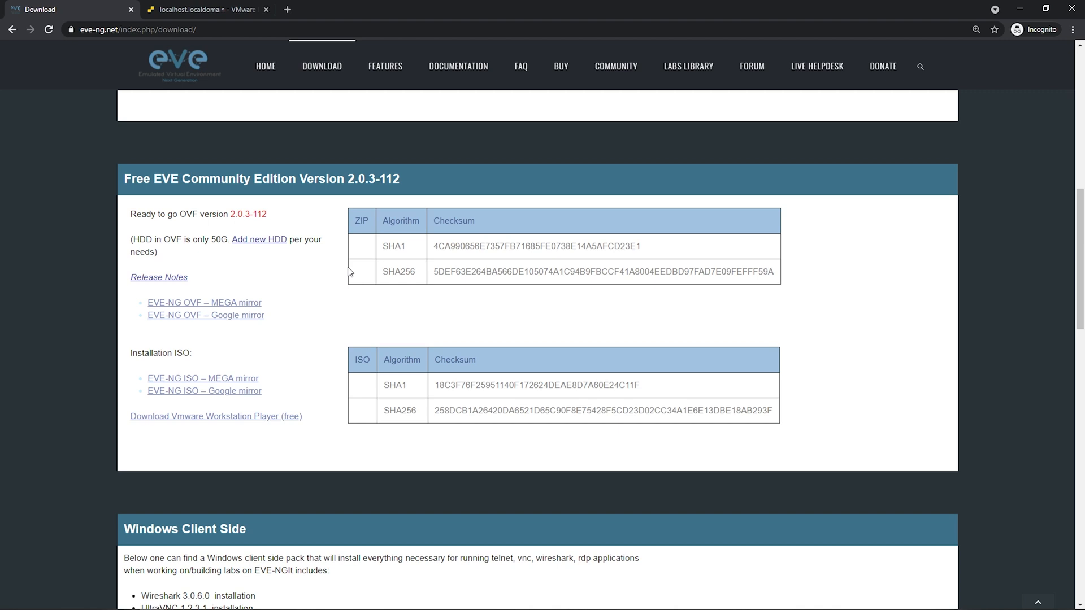
pyautogui.click(236, 12)
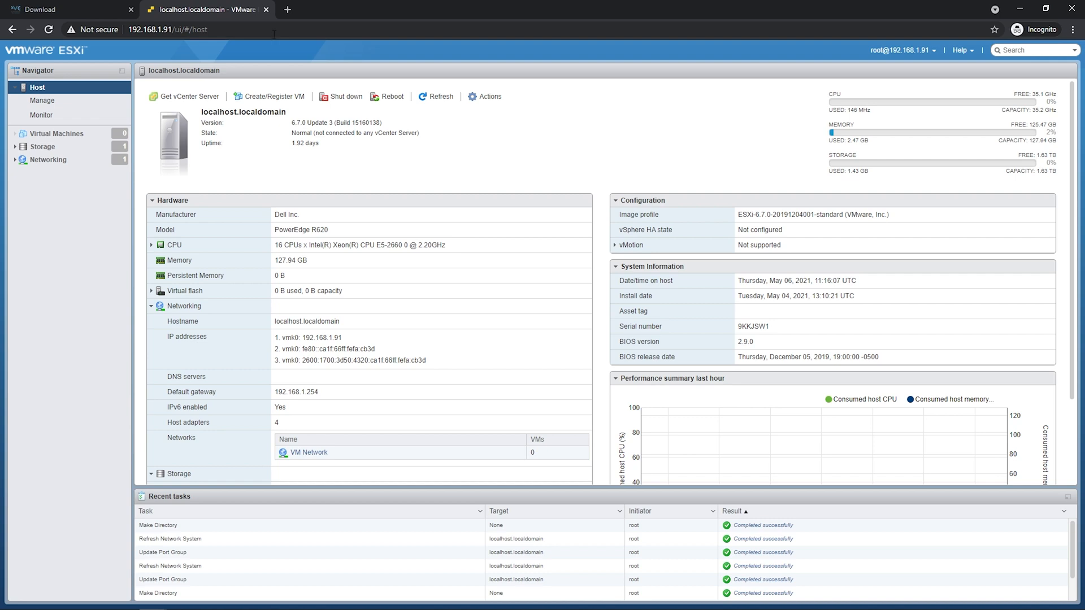
# Upload EVE-20171007.iso into the ISO Images folder on datastore1 through the datastore browser.
pyautogui.click(43, 146)
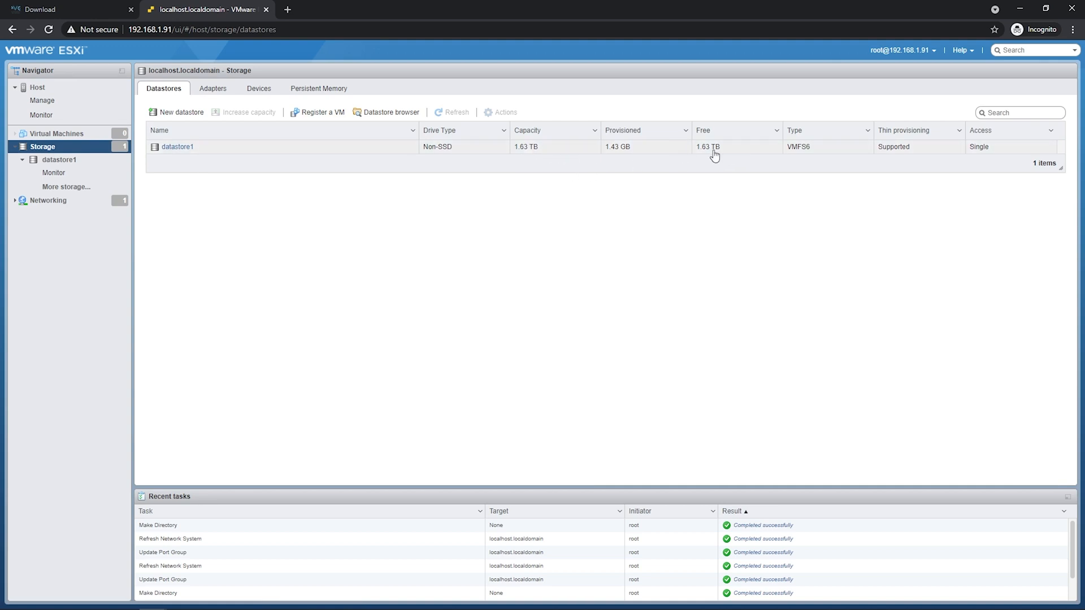
pyautogui.click(411, 113)
pyautogui.click(419, 242)
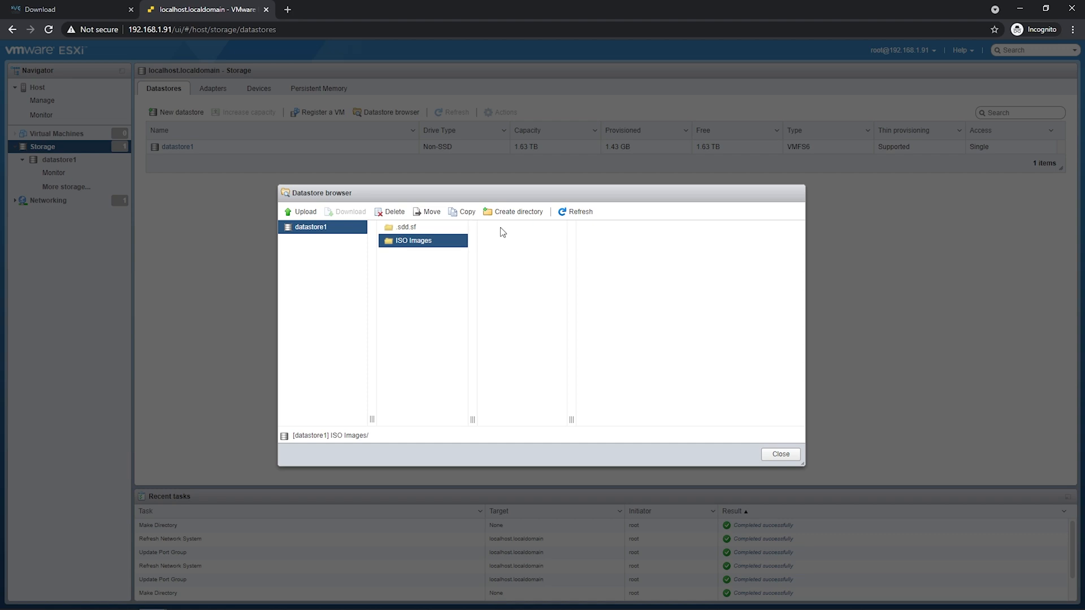
pyautogui.click(304, 212)
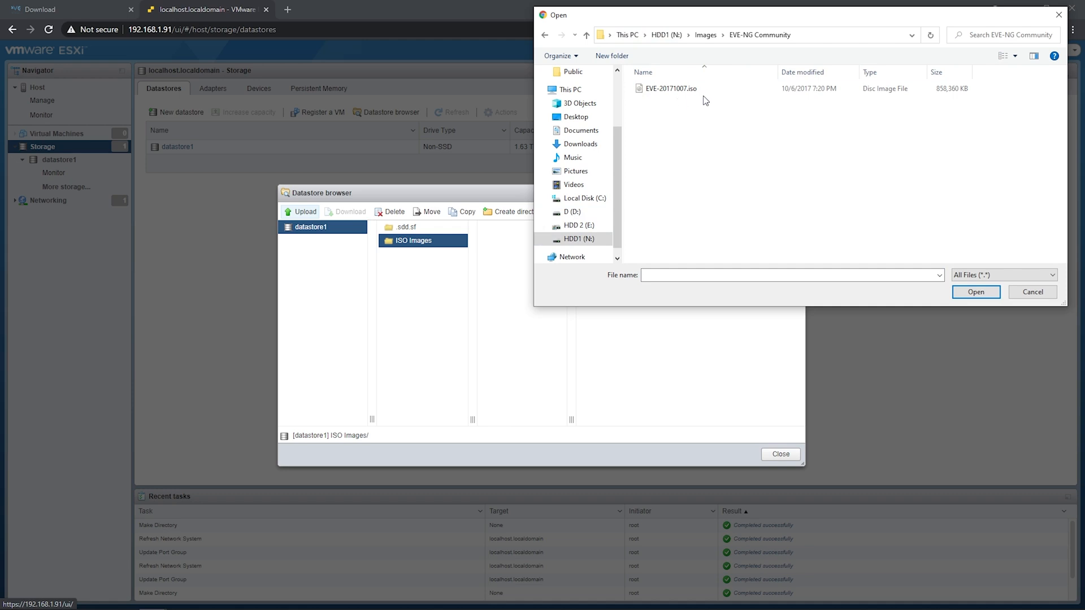
pyautogui.click(713, 98)
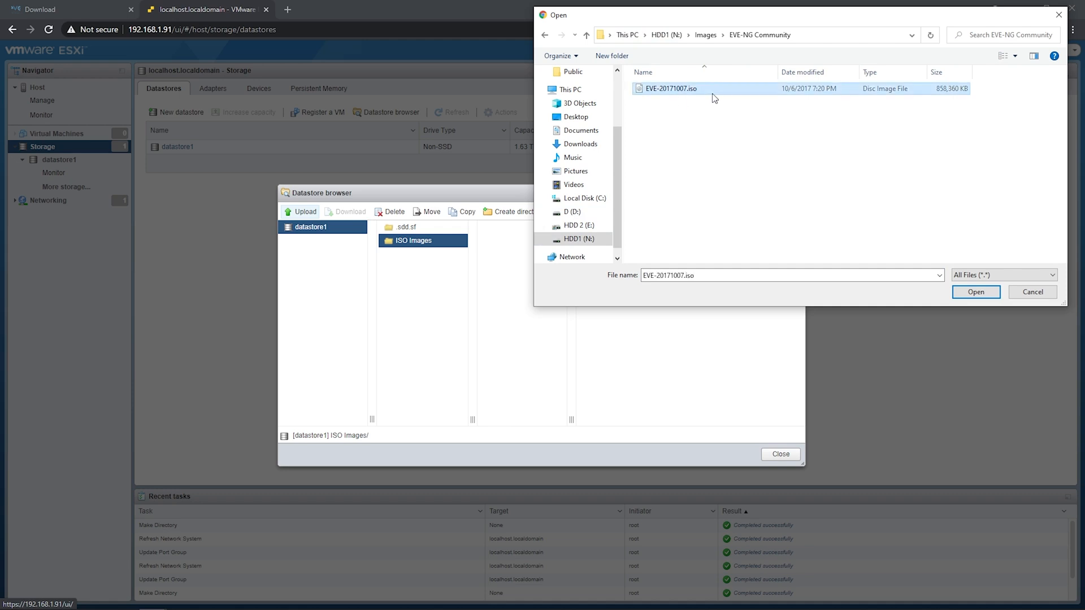
pyautogui.click(992, 293)
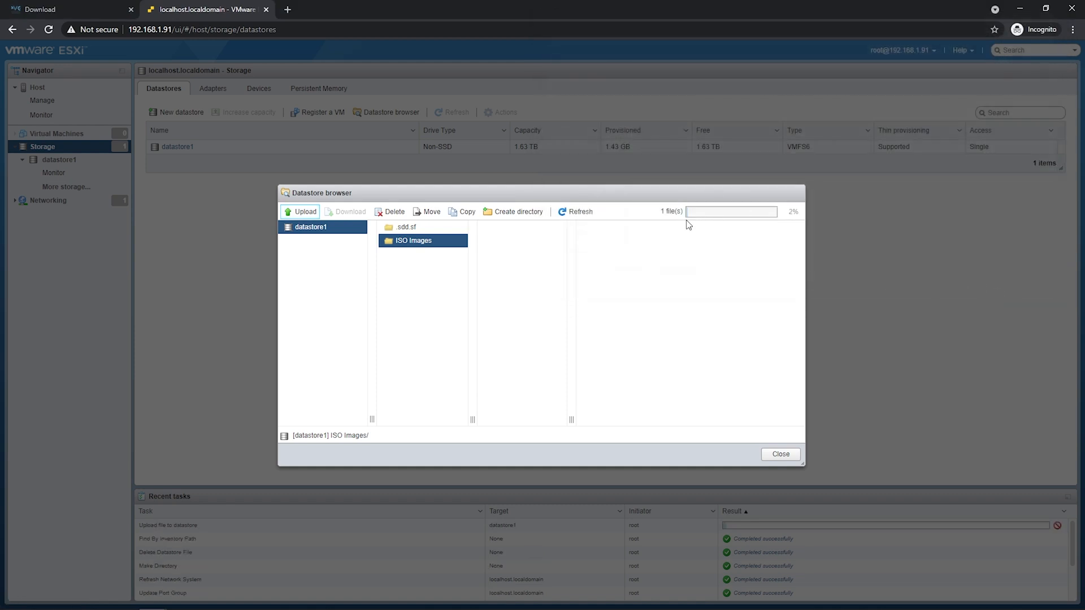
pyautogui.click(787, 455)
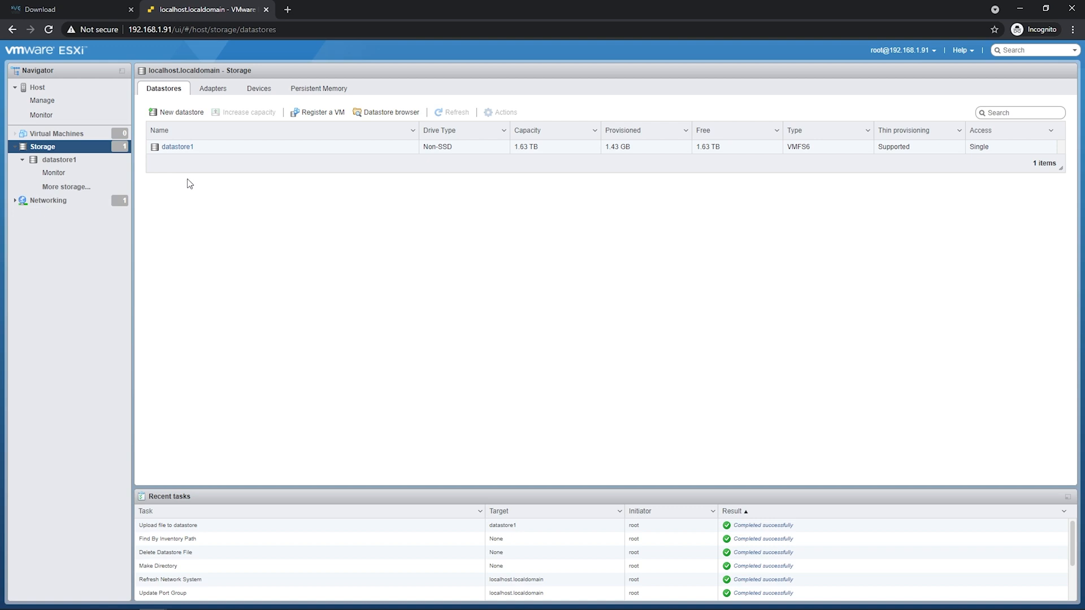
pyautogui.click(87, 134)
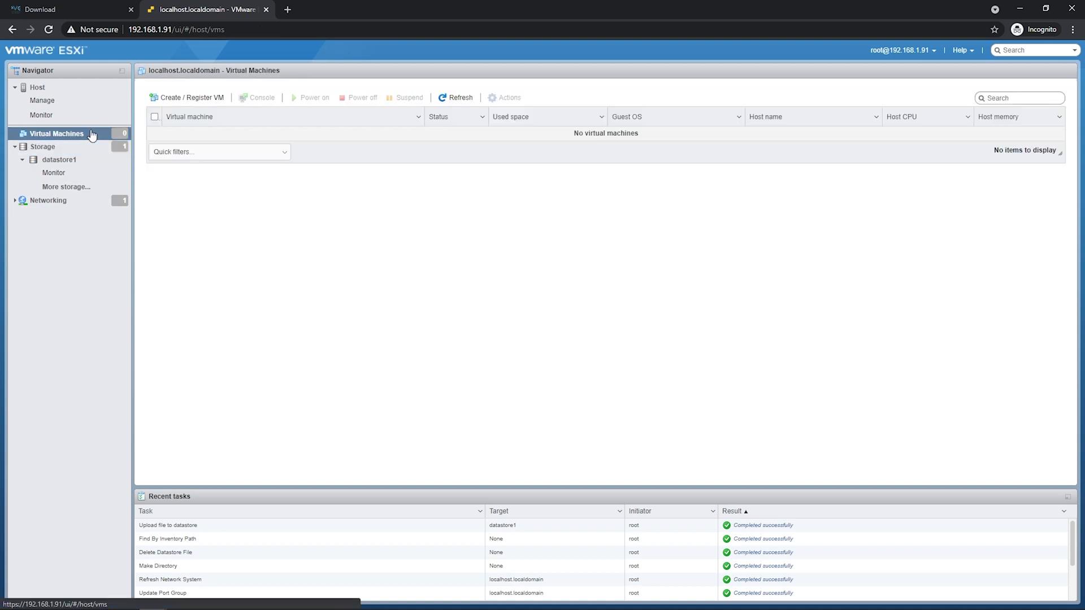
# Create a new VM named 'EVE-NG Community' with guest OS Linux, Ubuntu Linux (64-bit).
pyautogui.click(210, 98)
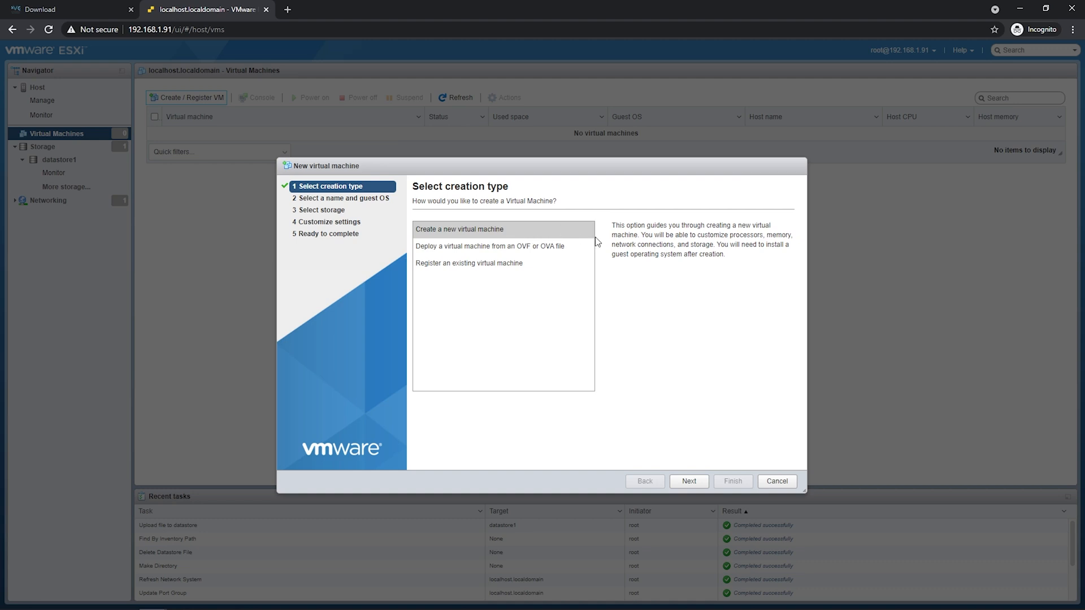
pyautogui.click(680, 482)
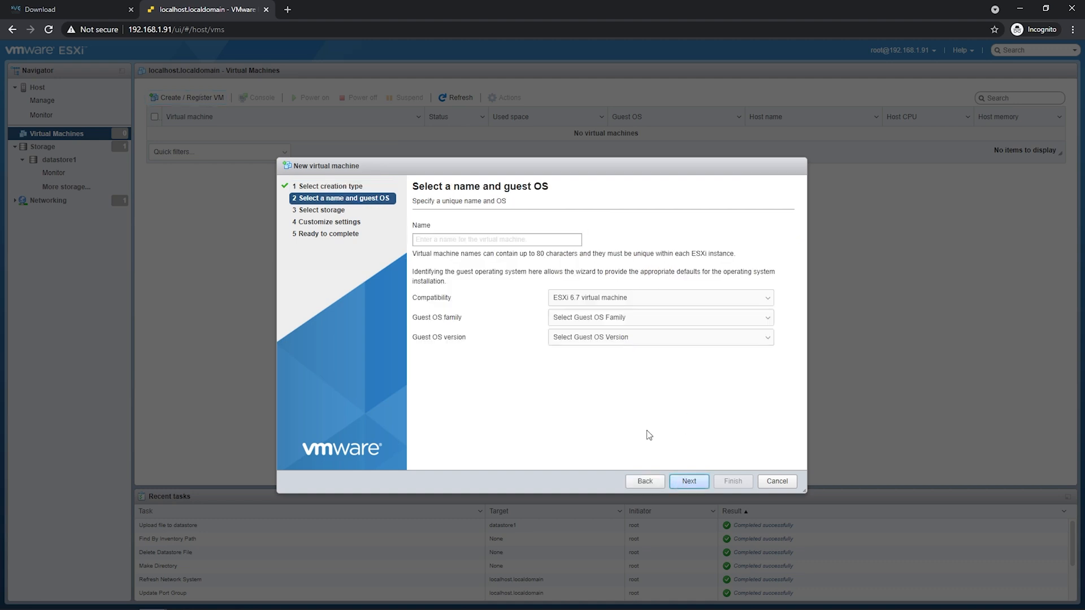
pyautogui.click(516, 243)
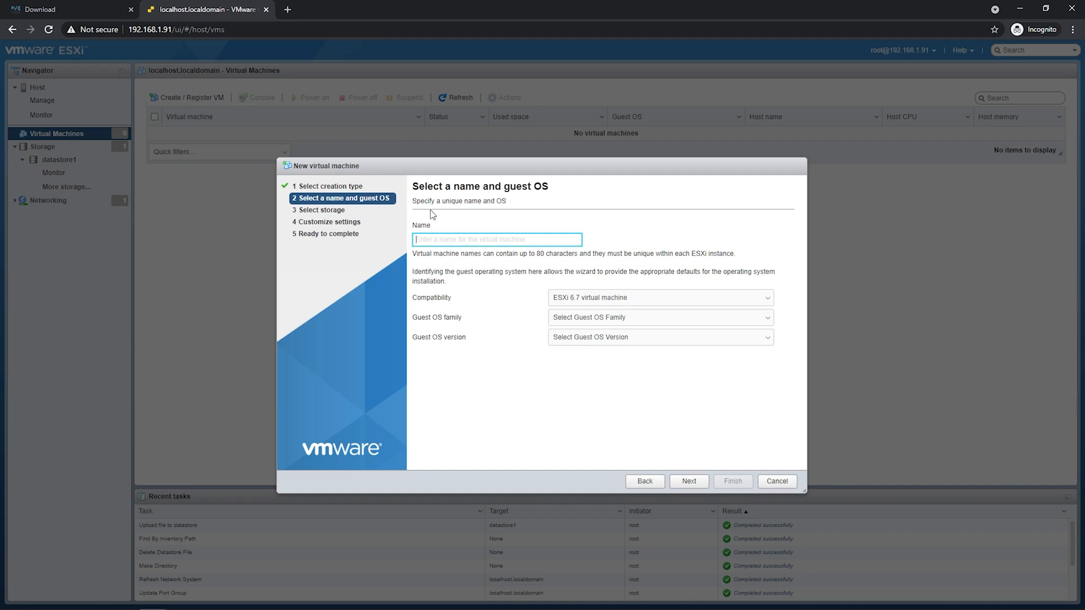
pyautogui.write('EV')
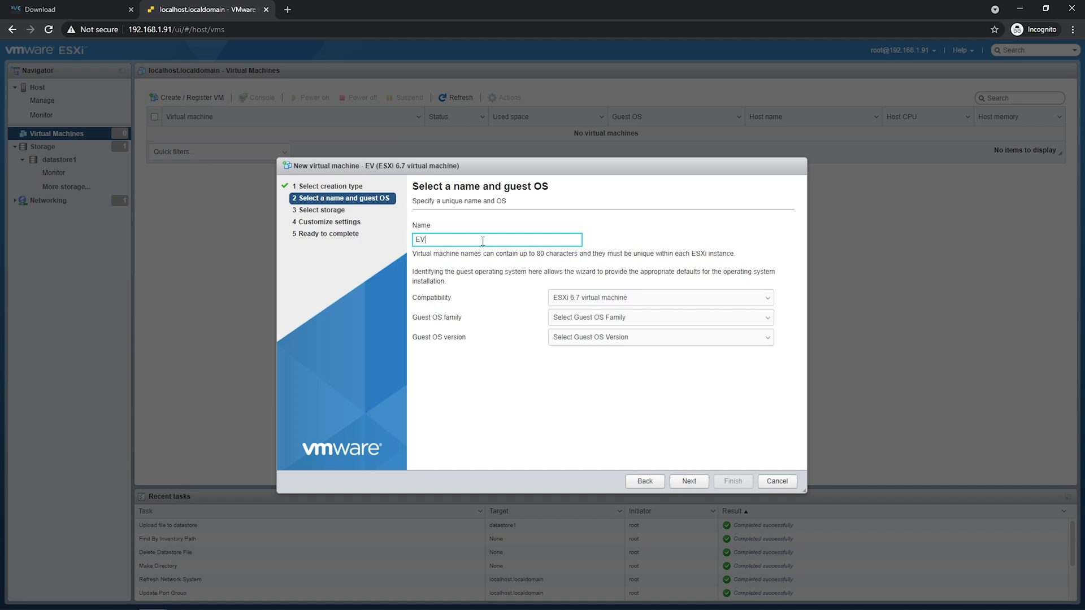
pyautogui.write('E-NG Community')
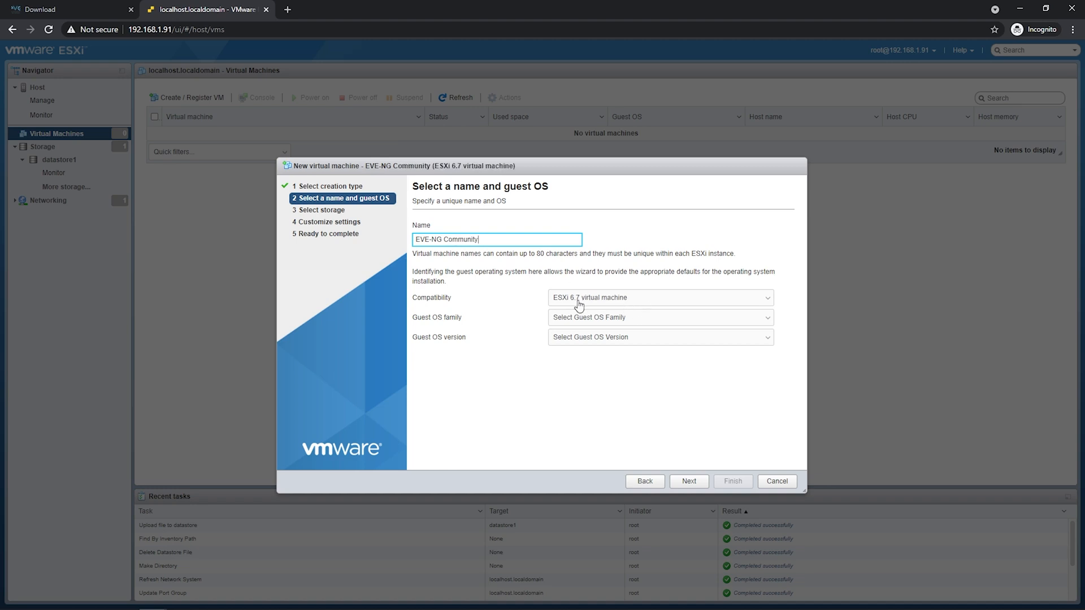
pyautogui.click(612, 321)
pyautogui.click(614, 339)
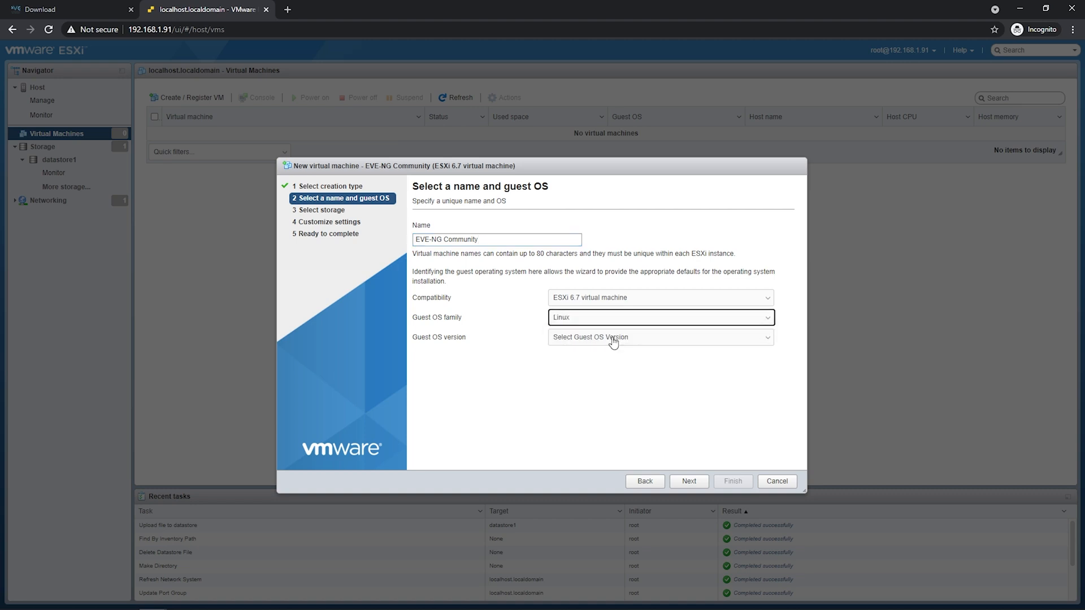
pyautogui.click(632, 341)
pyautogui.scroll(-10, 627, 394)
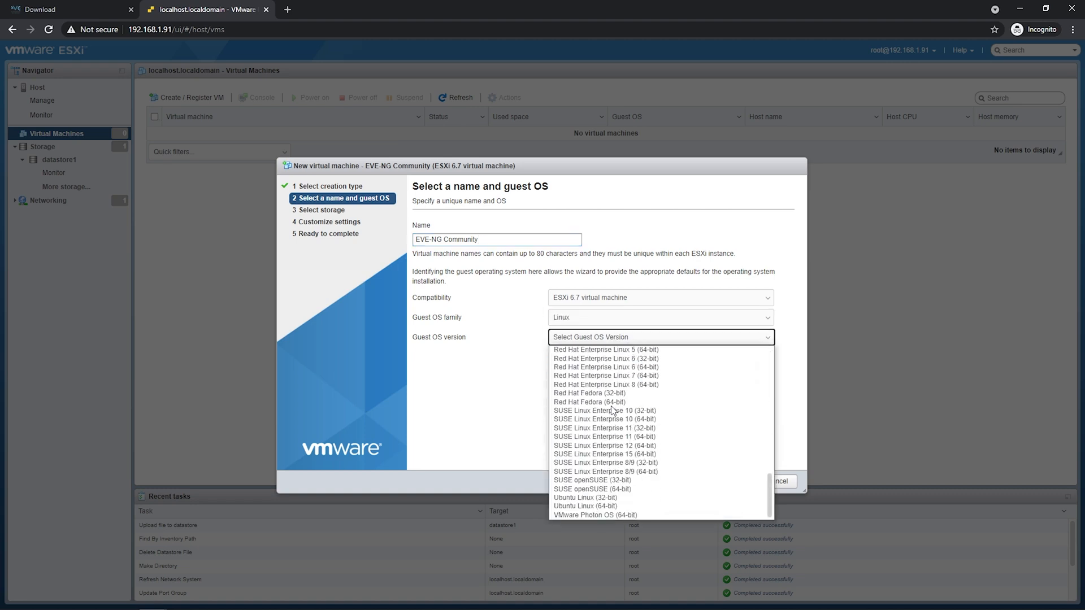
pyautogui.click(617, 505)
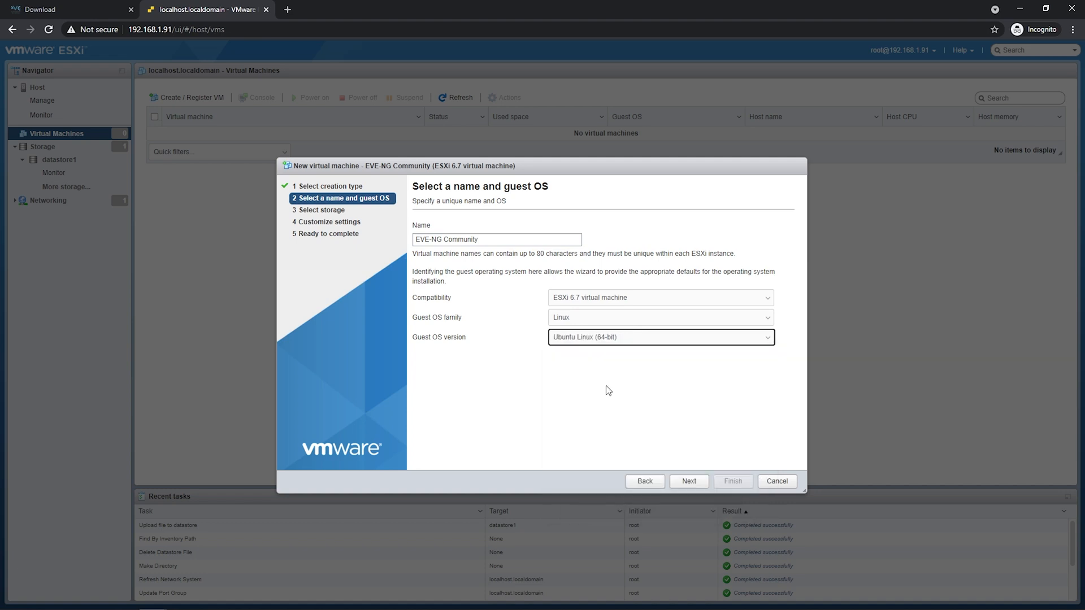
pyautogui.click(690, 481)
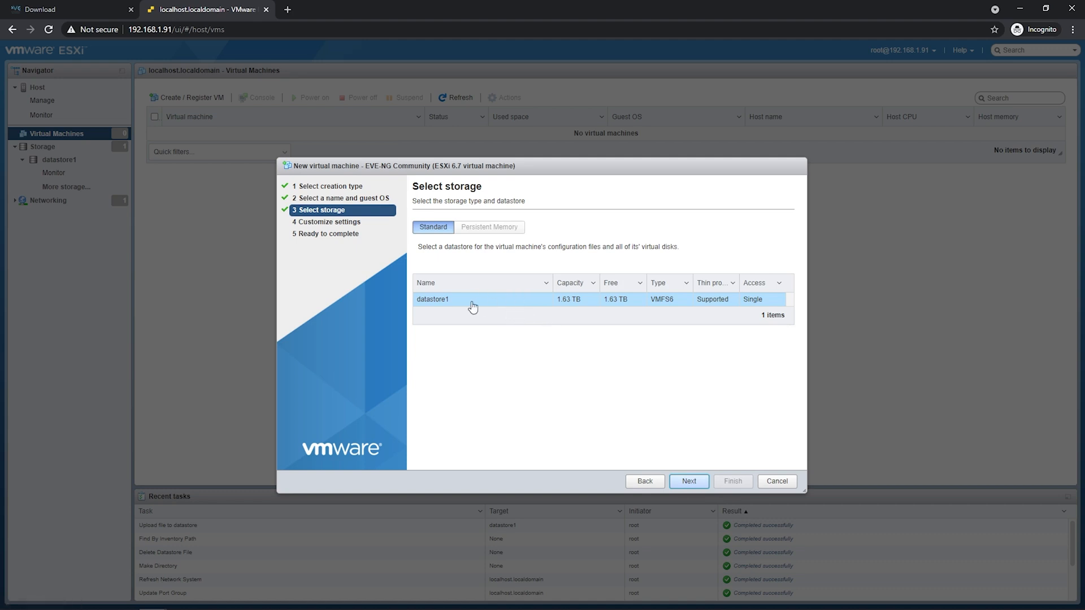
# Give the VM 4 CPUs with hardware-assisted virtualization exposed to the guest OS.
pyautogui.click(688, 481)
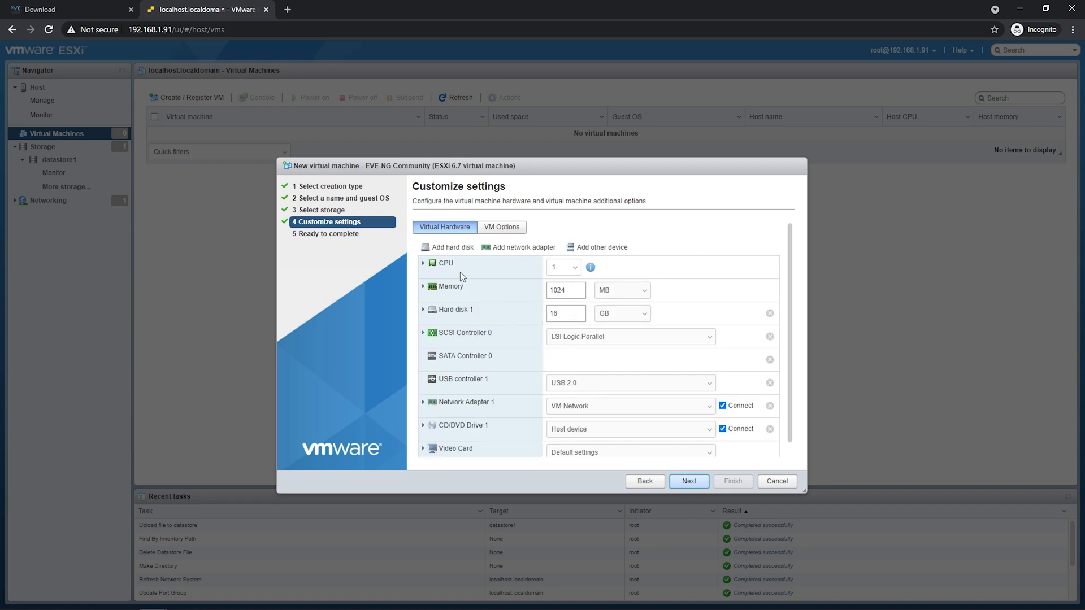
pyautogui.click(550, 269)
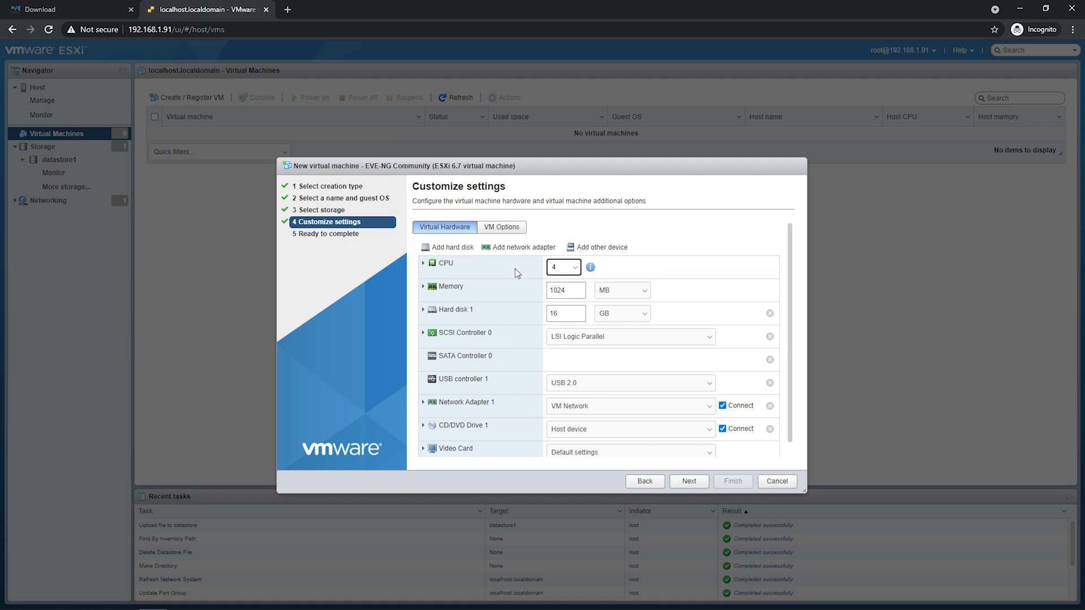
pyautogui.click(497, 272)
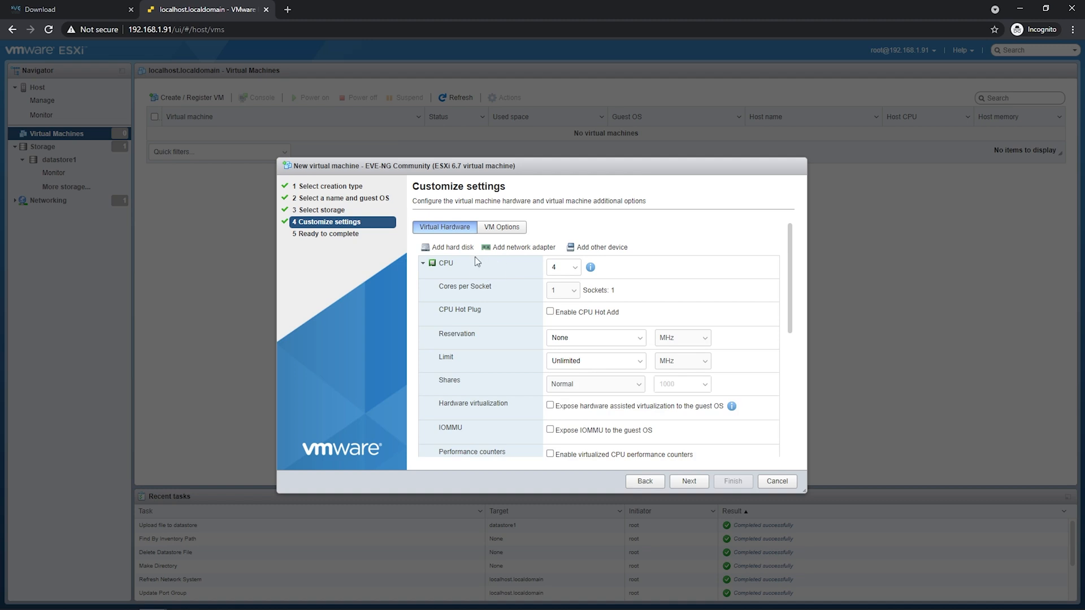
pyautogui.scroll(-2, 491, 300)
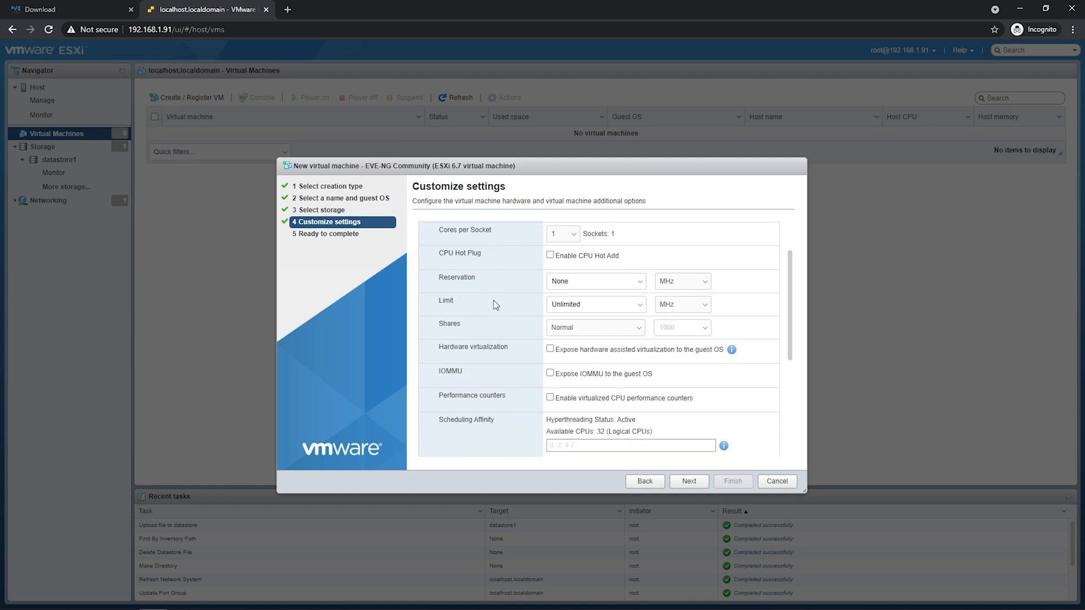
pyautogui.moveTo(439, 291); pyautogui.dragTo(506, 293)
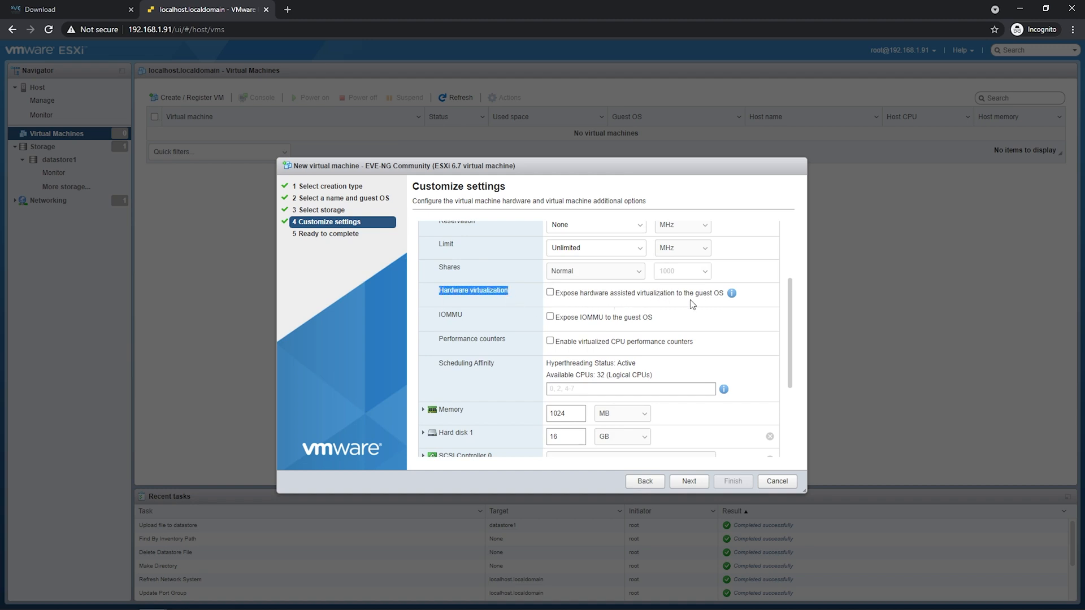
pyautogui.click(550, 292)
pyautogui.scroll(3, 514, 310)
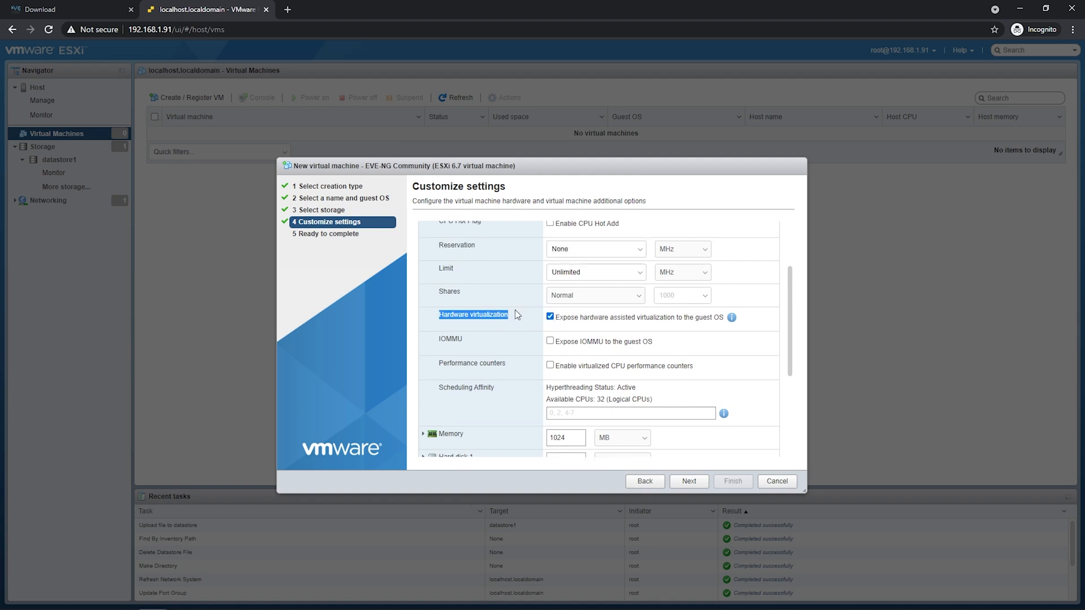
pyautogui.click(446, 263)
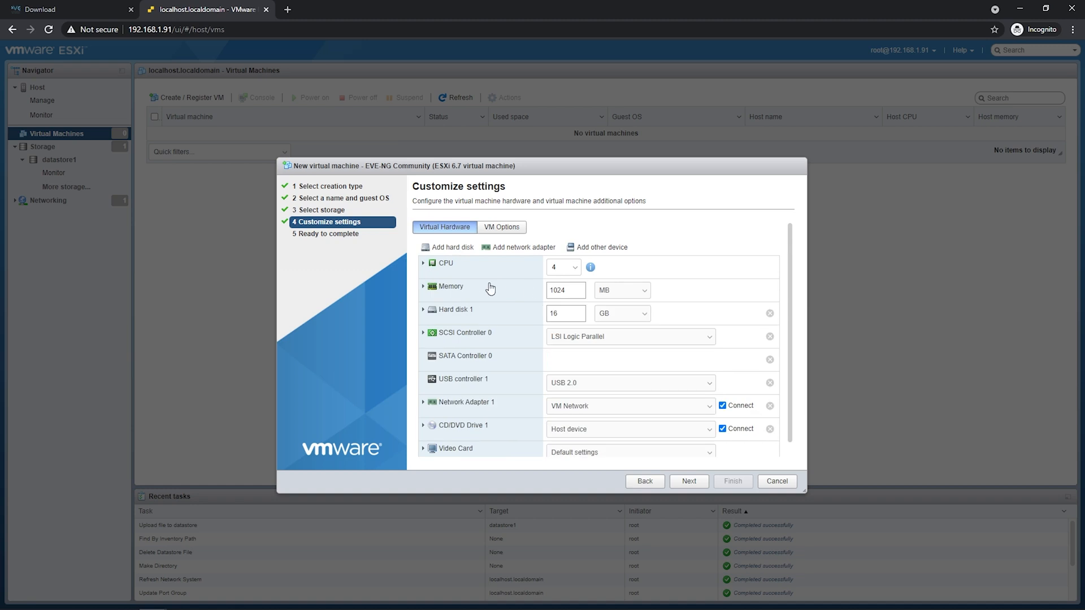
# Set the VM memory to 16 GB and the hard disk to 200 GB.
pyautogui.click(611, 293)
pyautogui.click(612, 310)
pyautogui.write('196')
pyautogui.press('Tab')
pyautogui.write('200')
# Keep VM Network for the adapter and set the CD/DVD drive to Datastore ISO file.
pyautogui.scroll(-1, 581, 314)
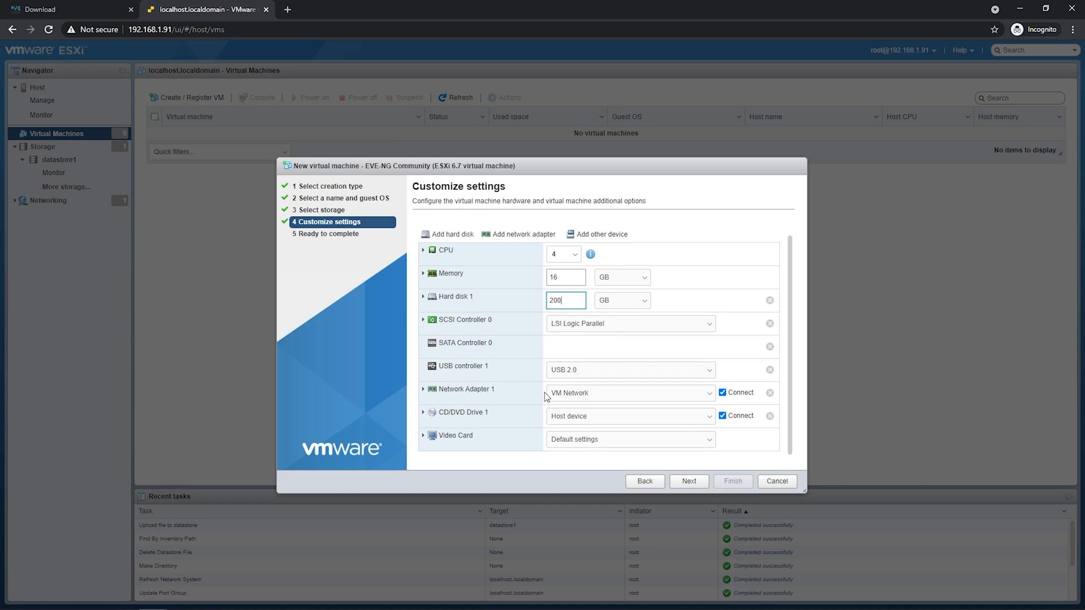
pyautogui.click(577, 394)
pyautogui.click(587, 407)
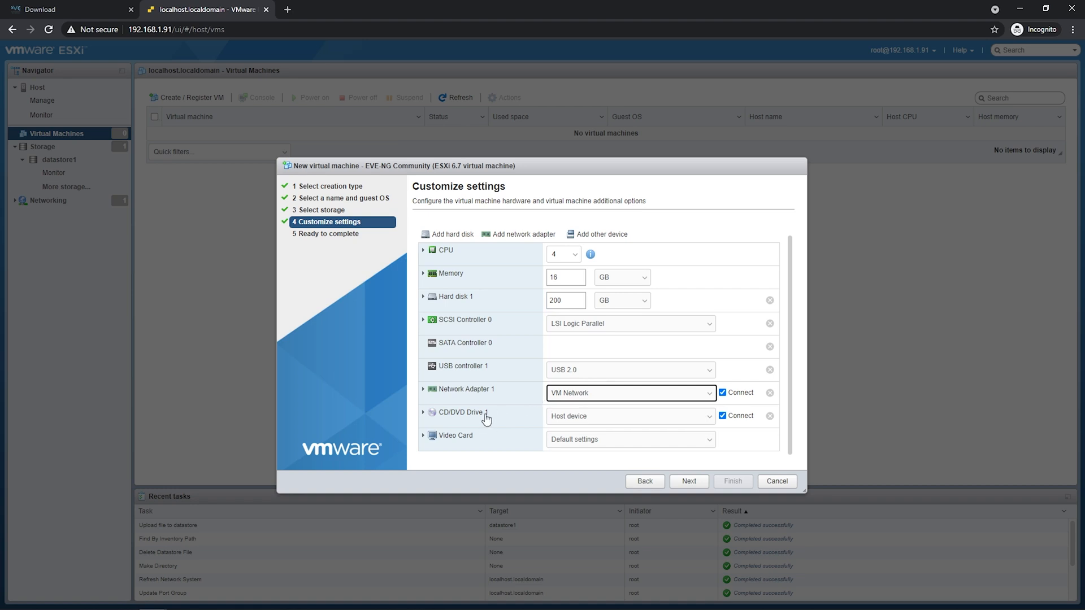
pyautogui.click(556, 419)
pyautogui.click(582, 437)
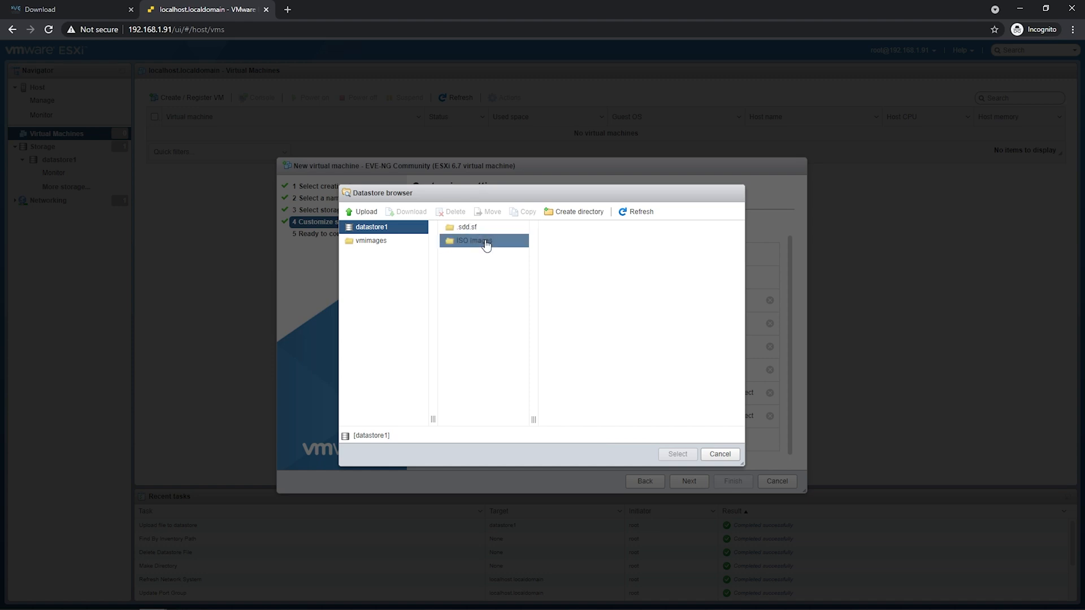
# Mount EVE-20171007.iso from the ISO Images folder as the CD/DVD drive.
pyautogui.click(485, 243)
pyautogui.click(568, 236)
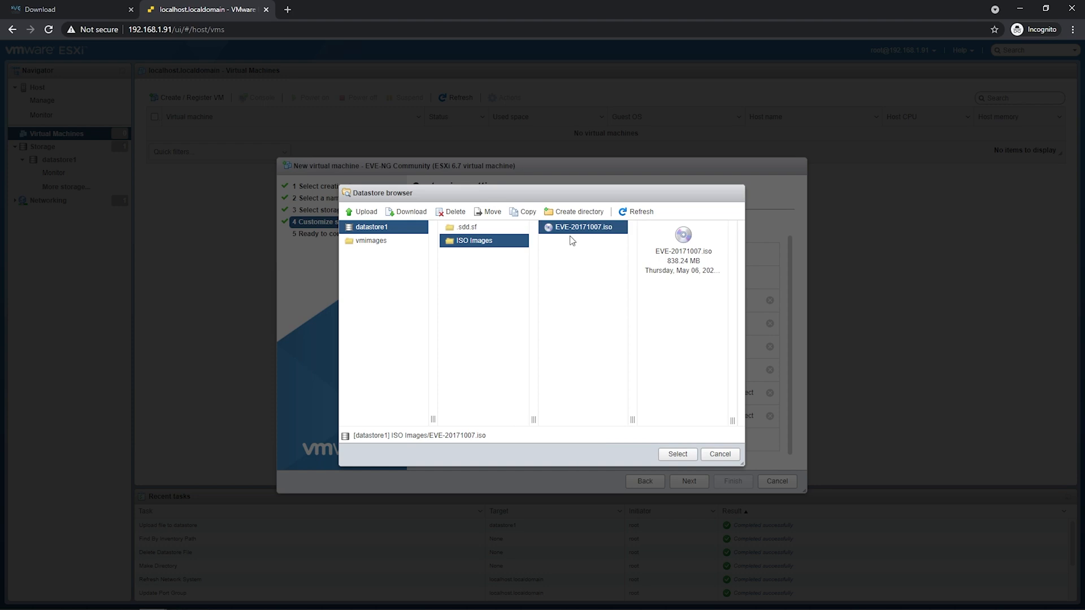
pyautogui.click(677, 454)
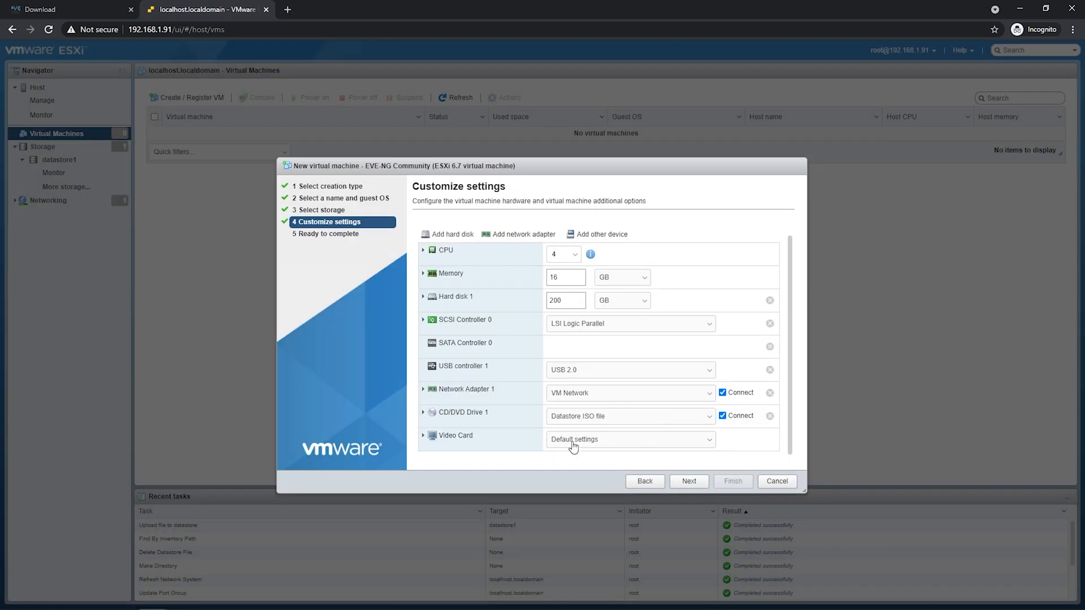
# Review the summary and finish creating the EVE-NG Community VM.
pyautogui.click(689, 483)
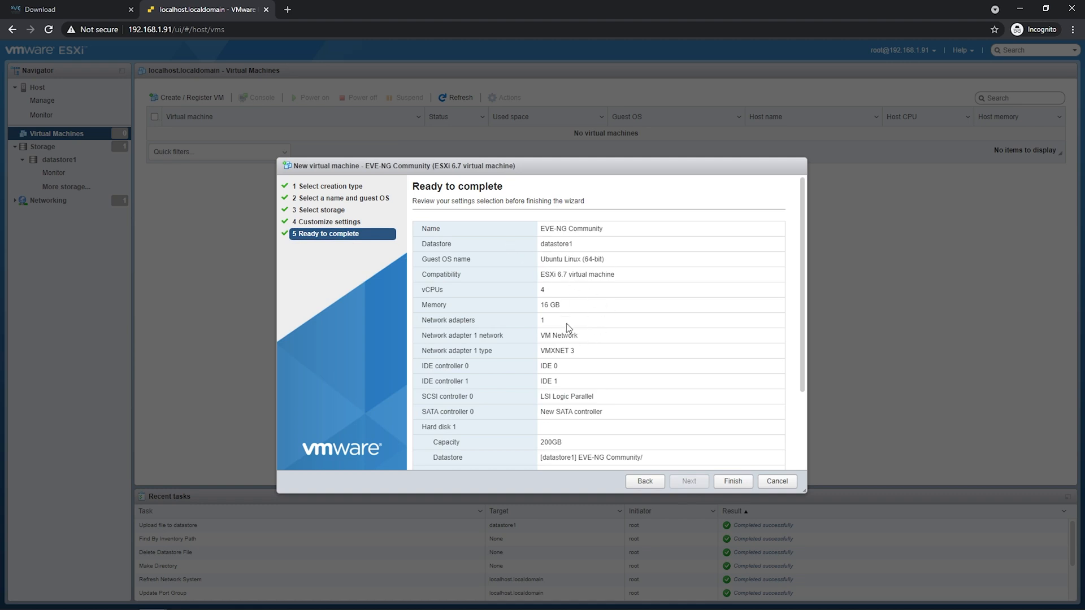
pyautogui.scroll(-2, 567, 338)
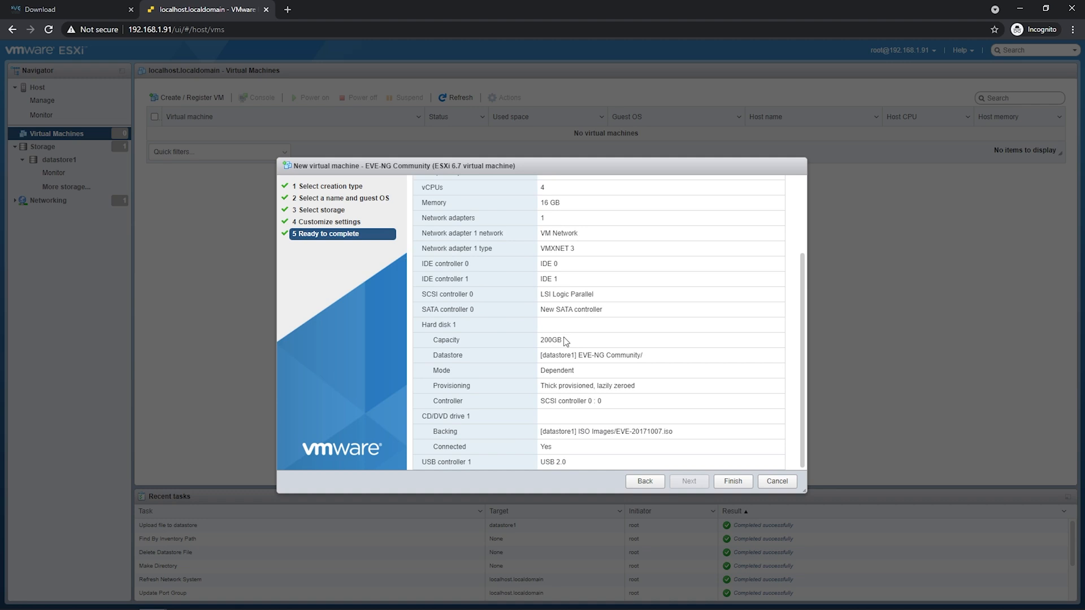
pyautogui.click(733, 481)
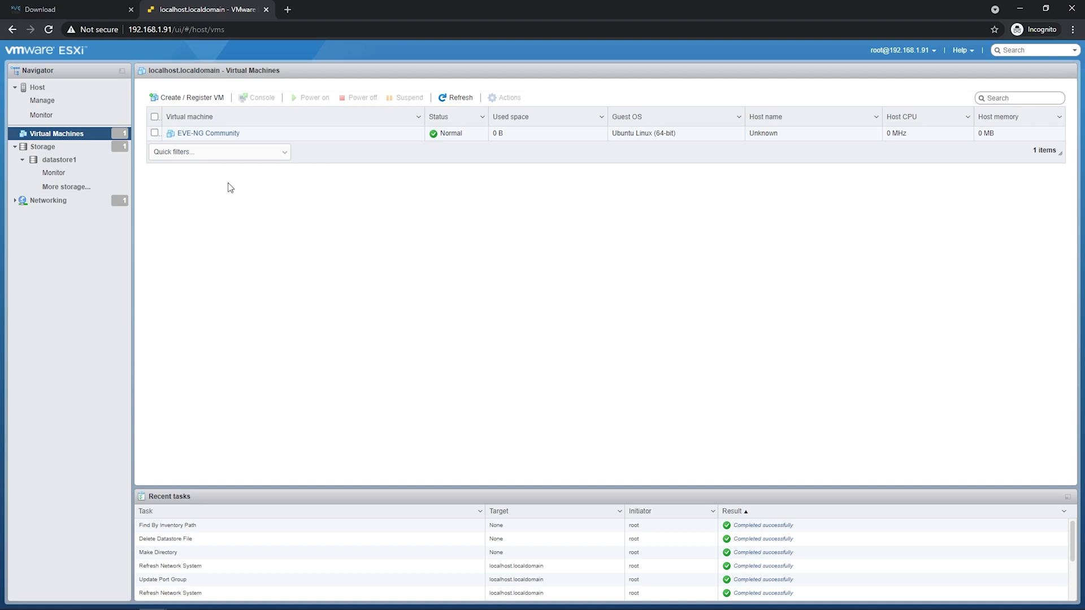
pyautogui.click(48, 200)
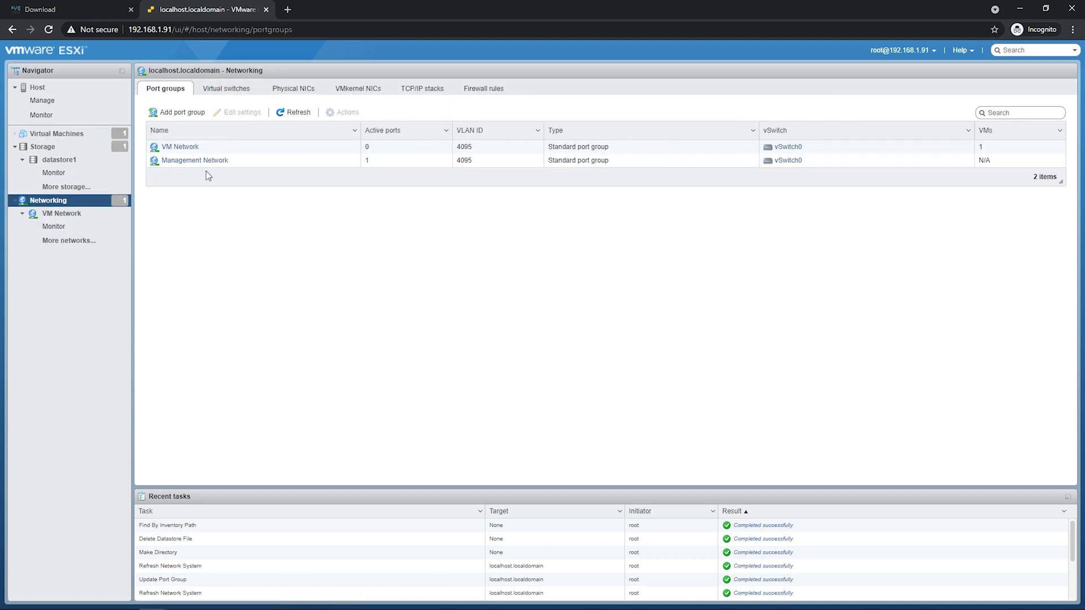
# Open the VM Network port group and check that promiscuous mode is set to No.
pyautogui.click(187, 148)
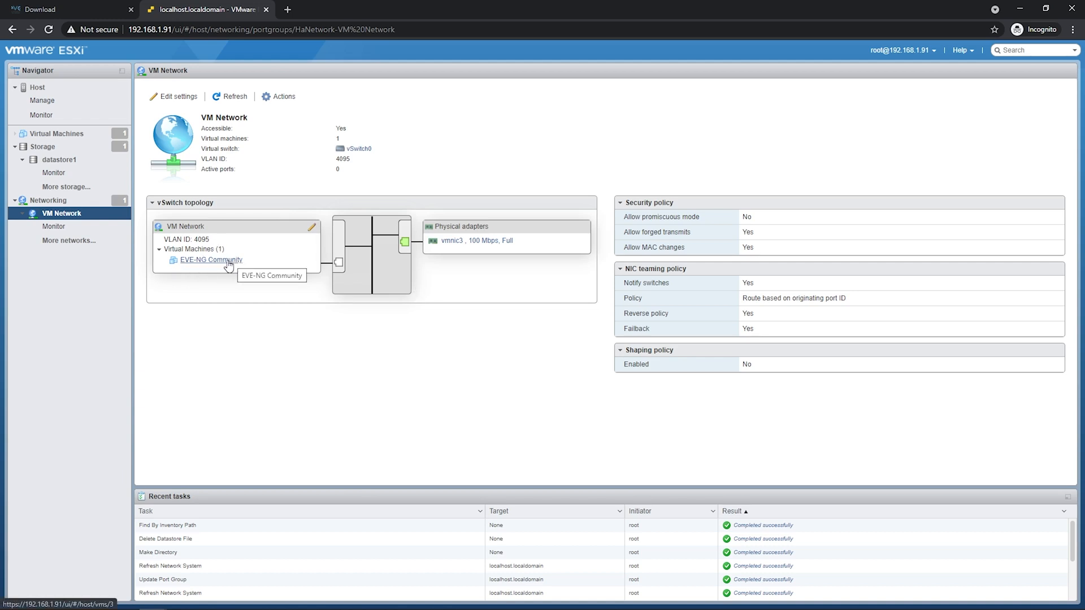
pyautogui.moveTo(623, 217); pyautogui.dragTo(740, 219)
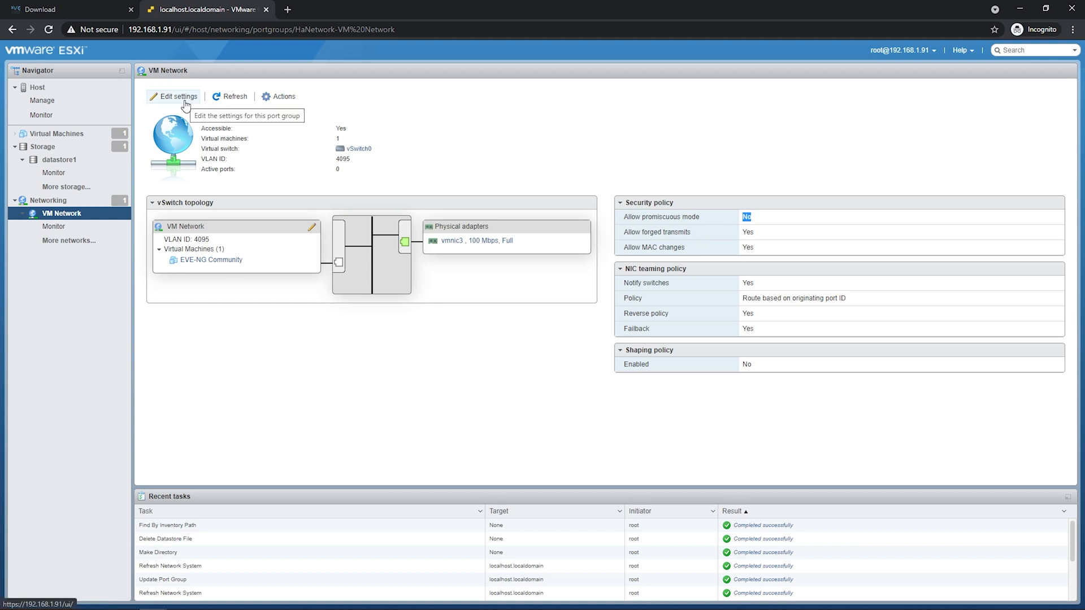
# Set VM Network's security policy to accept promiscuous mode and save the port group.
pyautogui.click(185, 102)
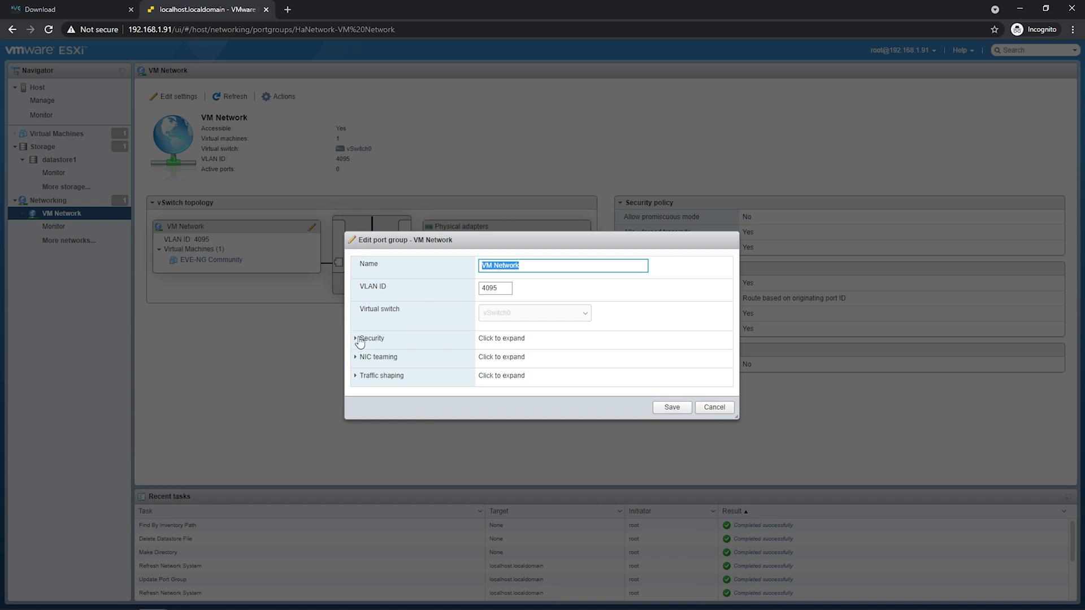
pyautogui.click(358, 339)
pyautogui.moveTo(372, 321); pyautogui.dragTo(429, 321)
pyautogui.click(482, 324)
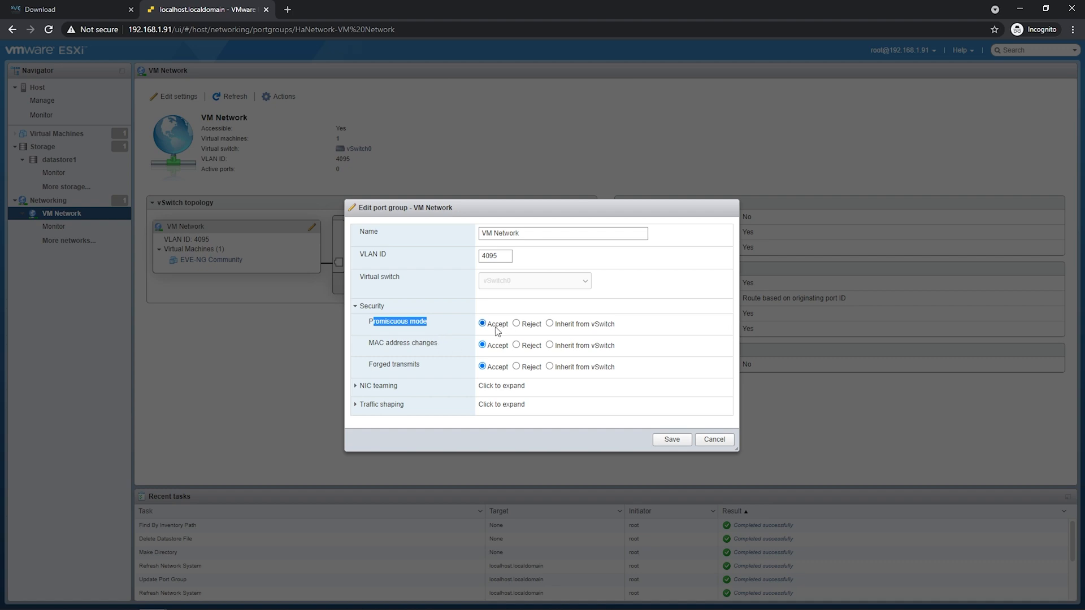
pyautogui.click(666, 440)
pyautogui.click(88, 134)
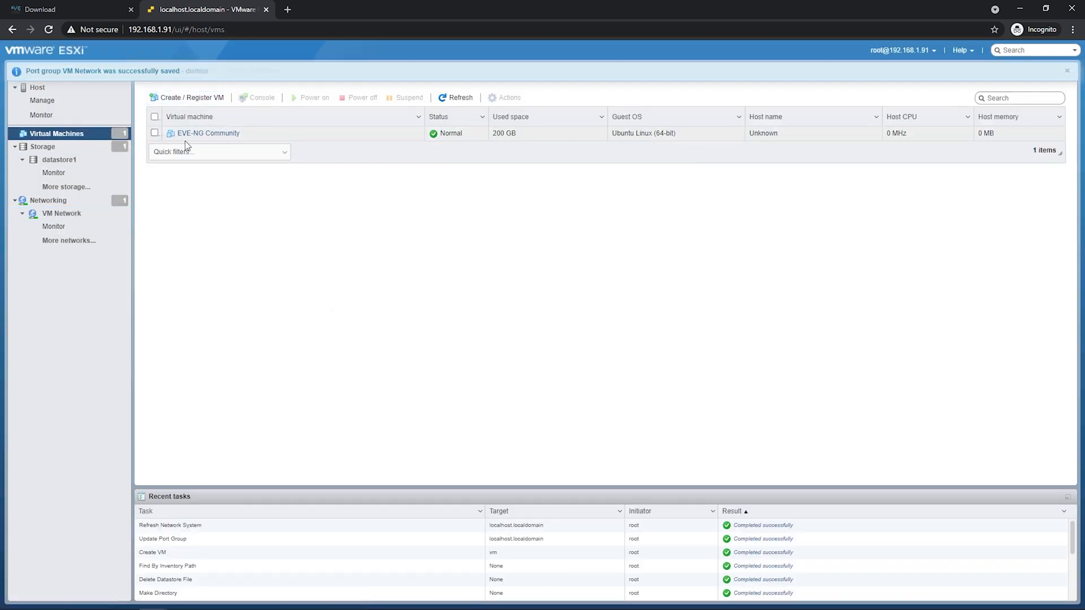
# Power on the EVE-NG Community VM and open its console in the browser.
pyautogui.click(154, 134)
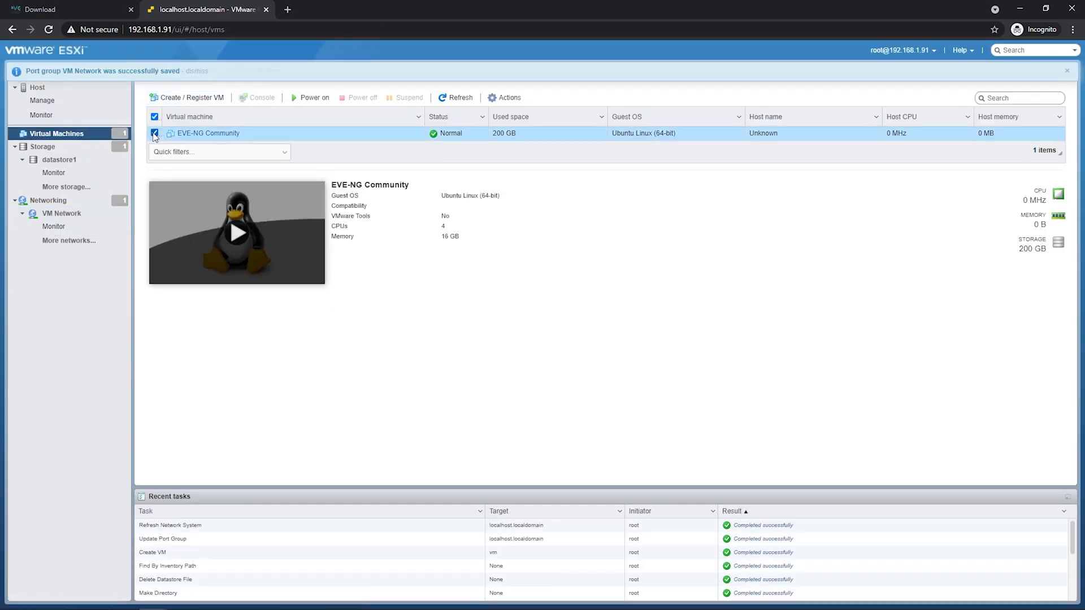
pyautogui.click(310, 97)
pyautogui.click(259, 98)
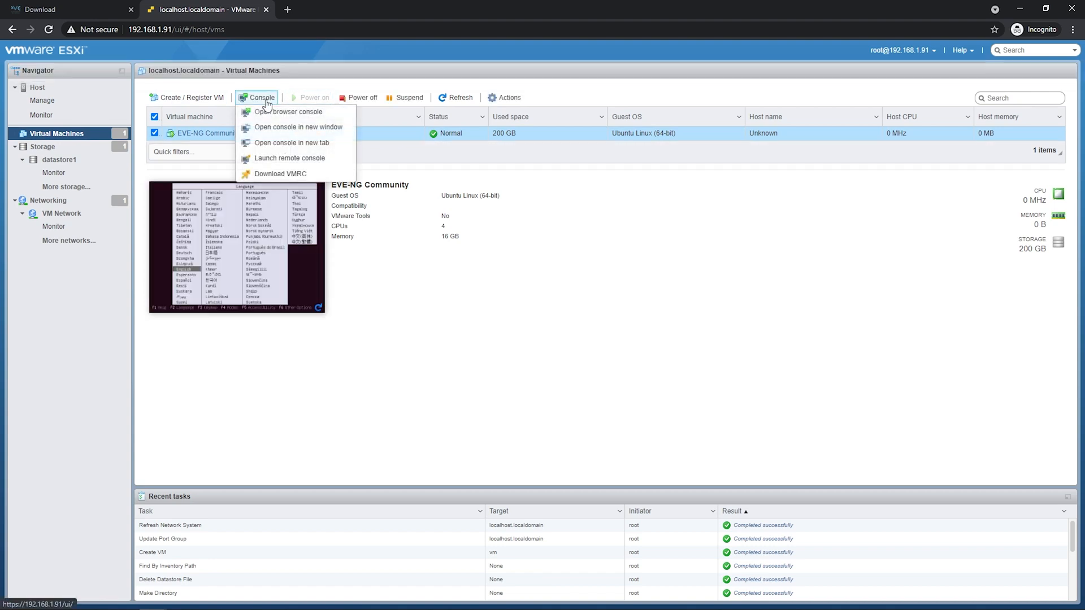
pyautogui.click(279, 113)
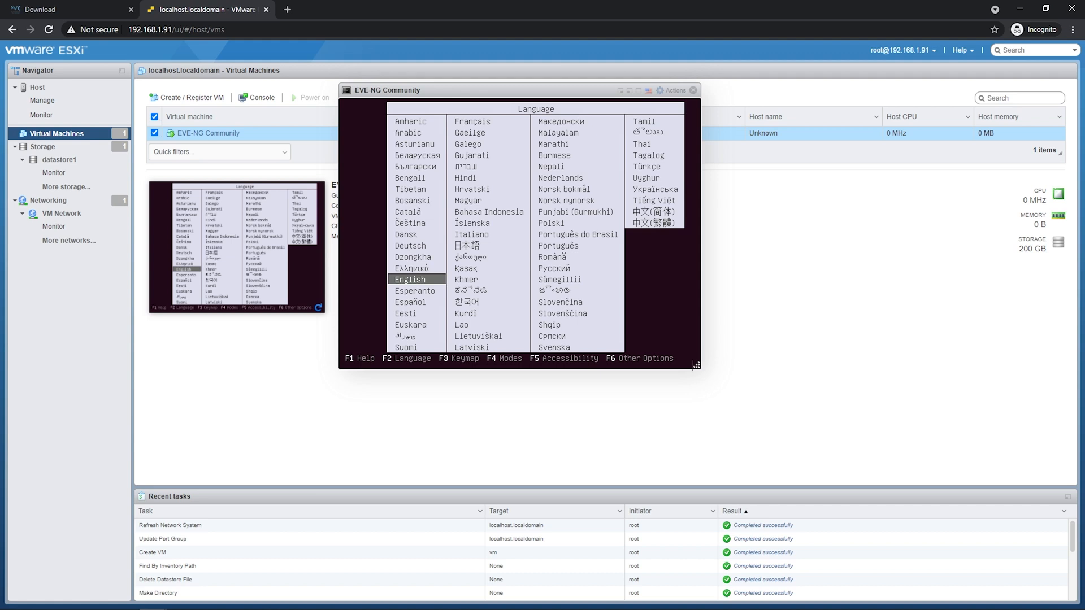
# Run Install Eve VM with English, United States, hostname eve-ng and time zone America/New_York.
pyautogui.press('Return')
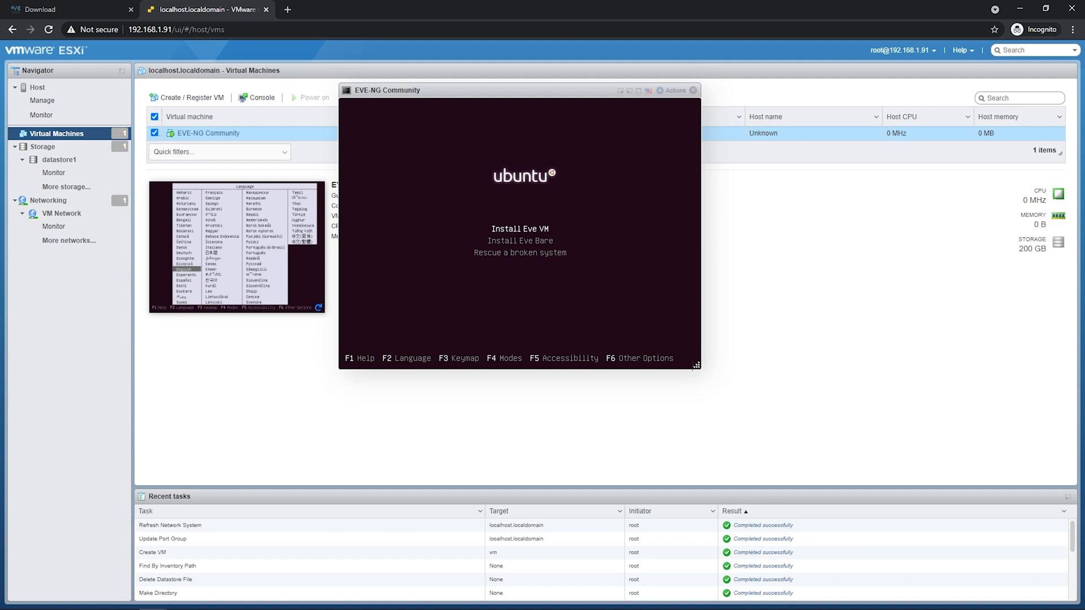
pyautogui.press('Return')
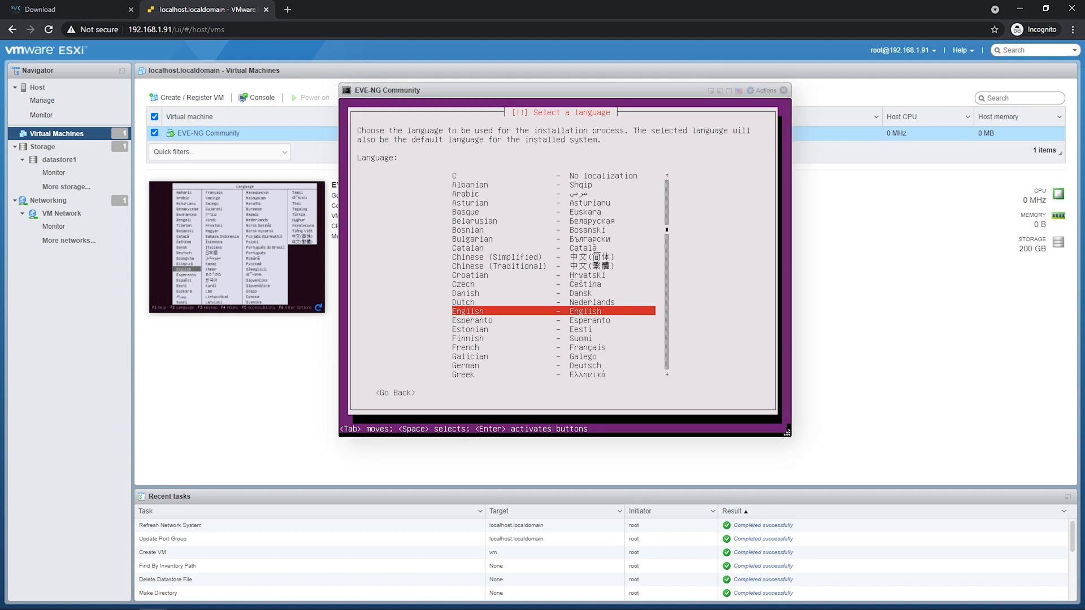
pyautogui.press('Return')
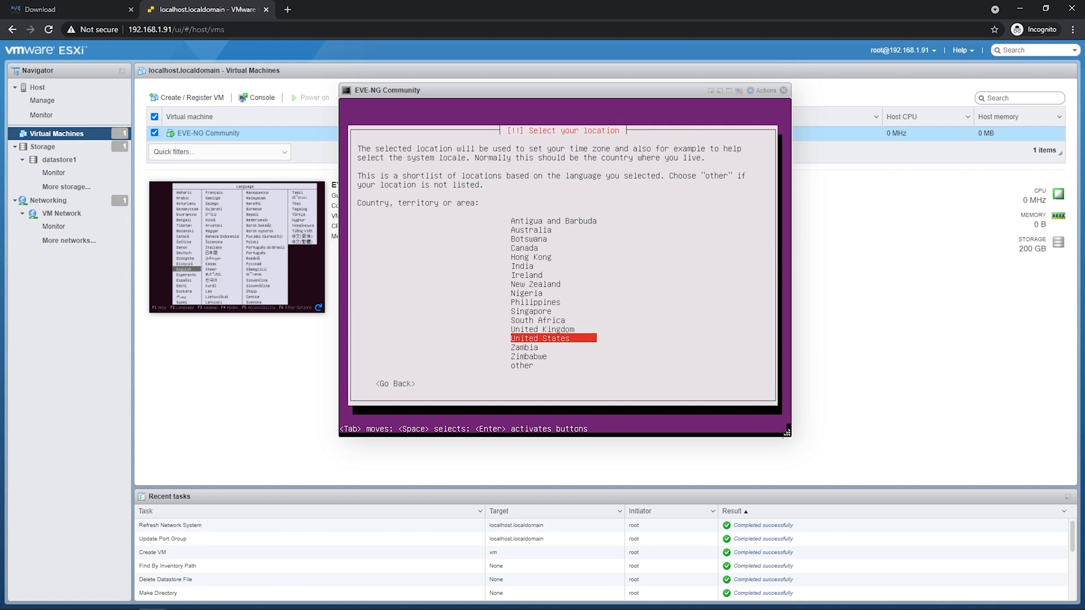
pyautogui.press('Return')
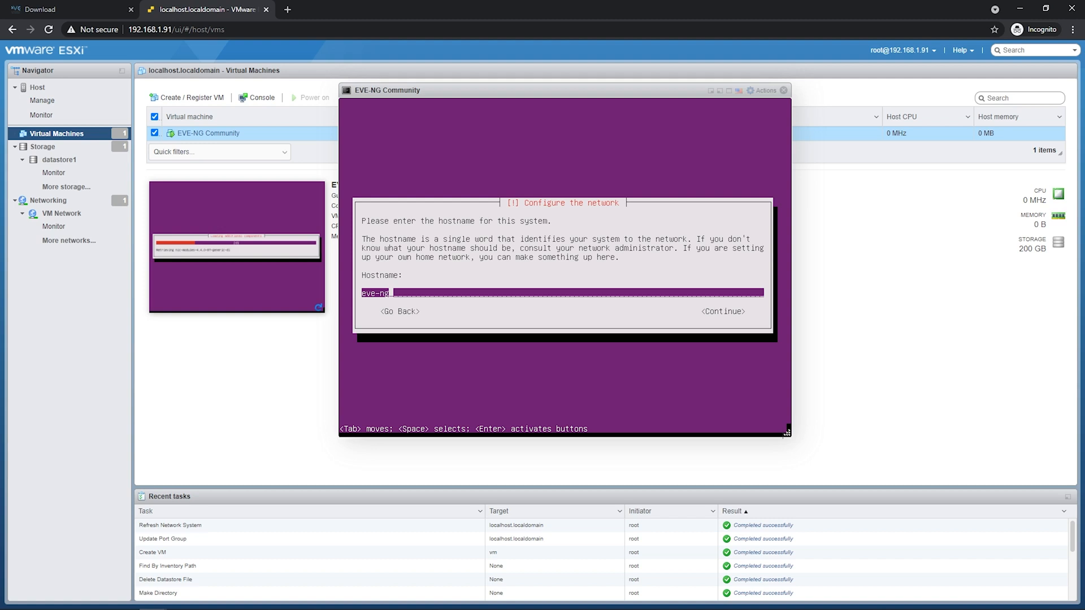
pyautogui.press('Return')
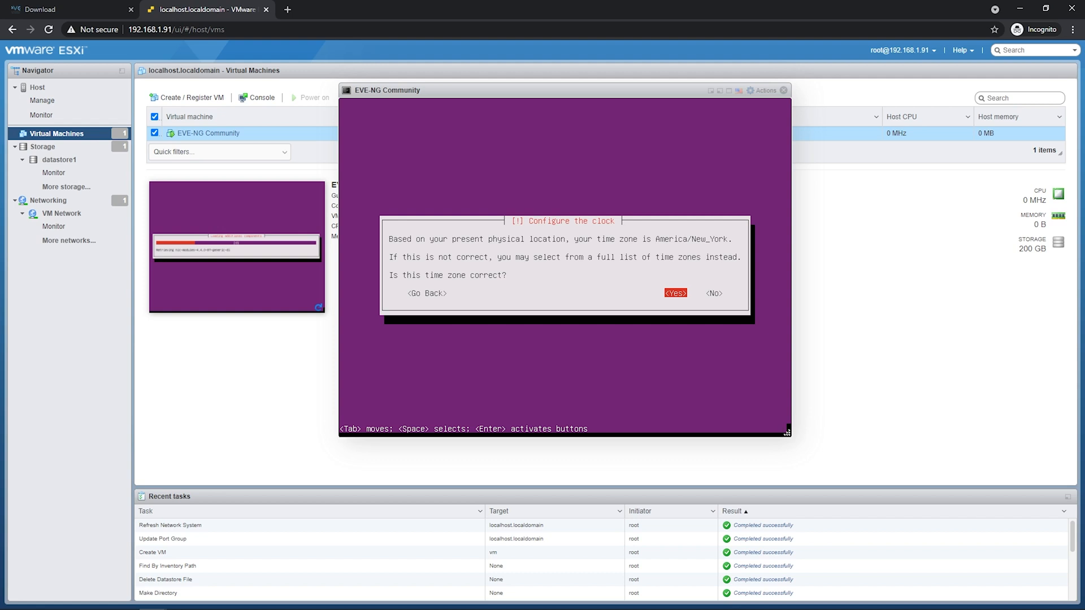
pyautogui.press('Return')
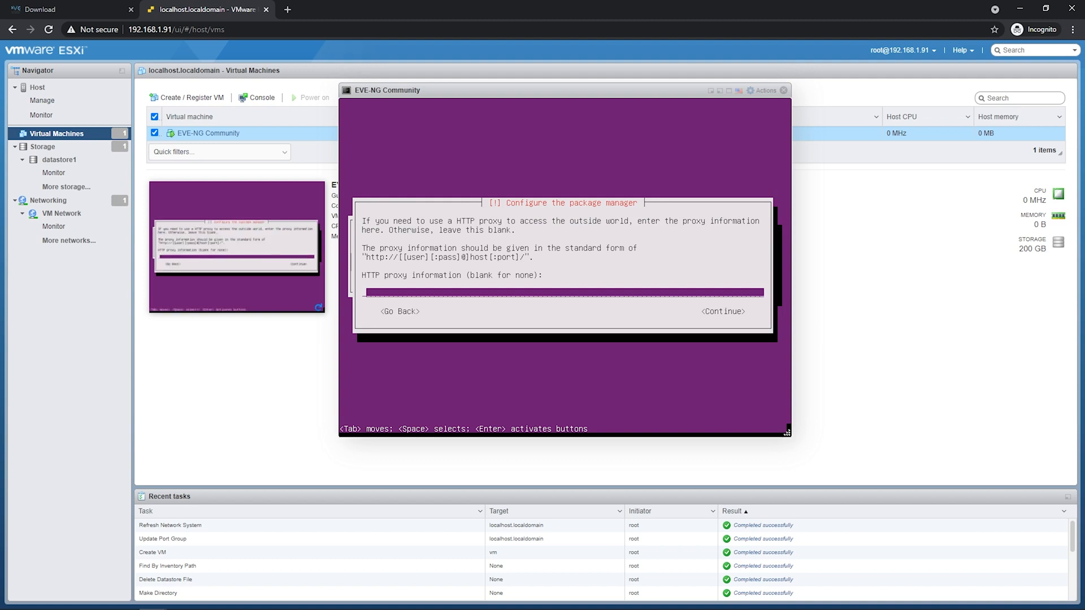
# Finish installing with no proxy, then load 192.168.1.94 in a new tab.
pyautogui.press('Return')
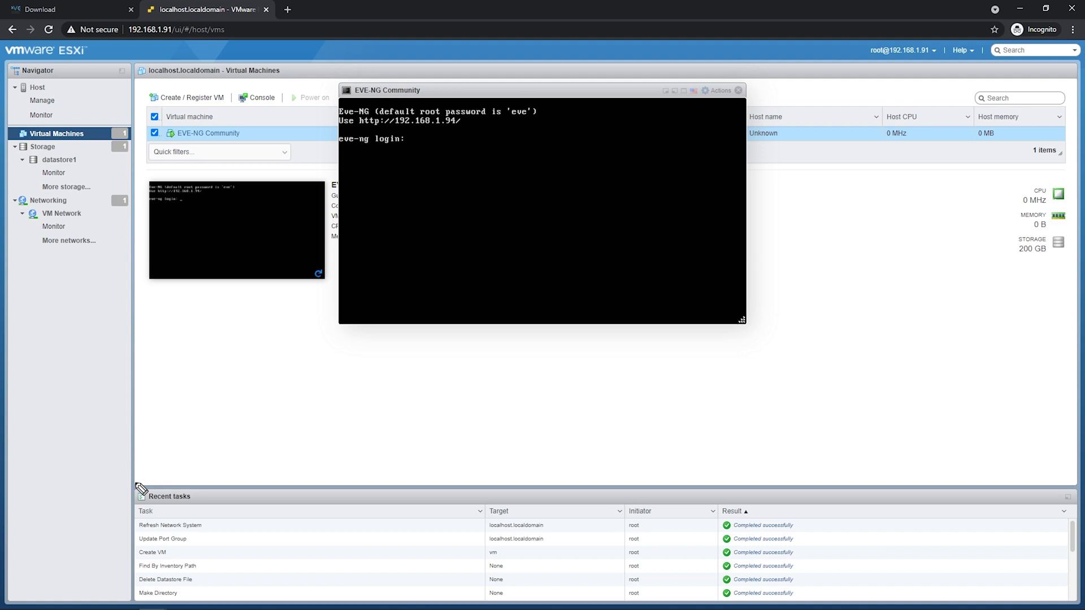
pyautogui.moveTo(395, 132); pyautogui.dragTo(477, 131)
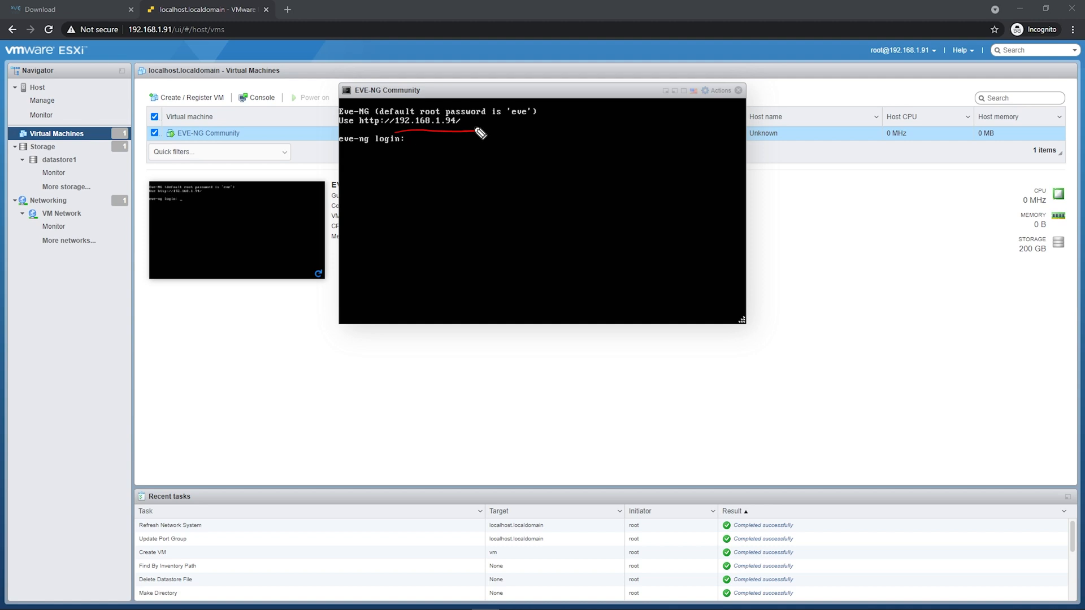
pyautogui.hotkey('ctrl', 't')
pyautogui.write('192.168.1.94')
pyautogui.press('Return')
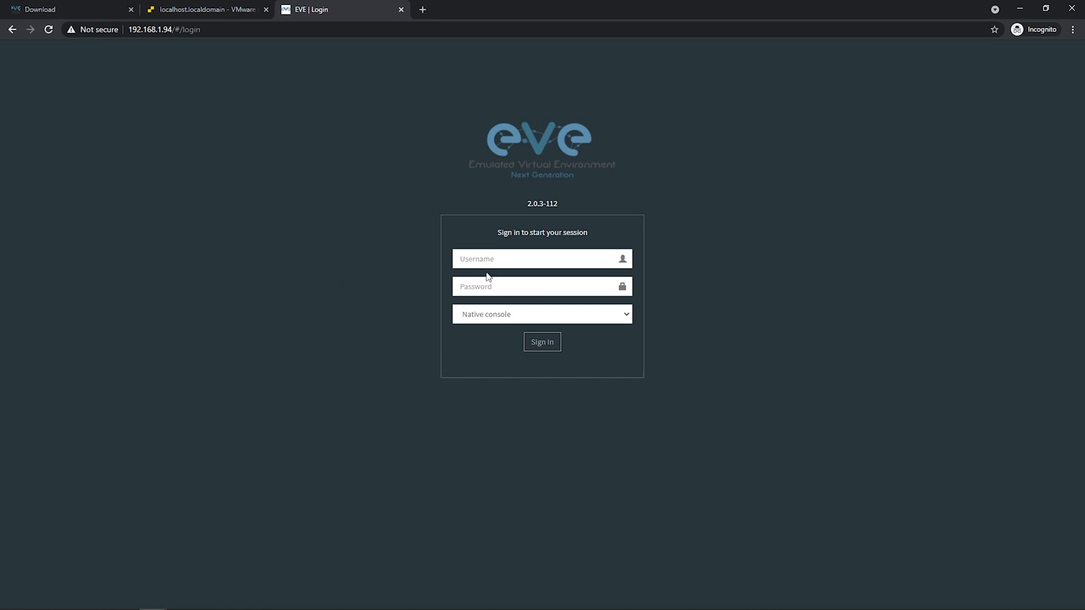
# Sign in to EVE-NG as admin with the account password.
pyautogui.click(529, 258)
pyautogui.write('admin')
pyautogui.press('Tab')
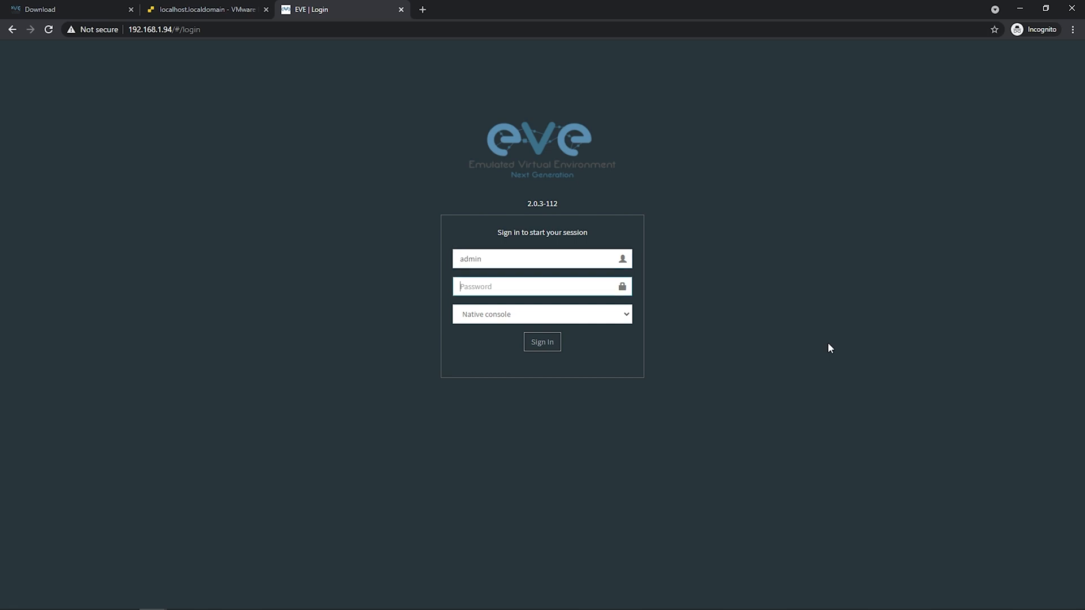
pyautogui.write('eve')
pyautogui.press('Return')
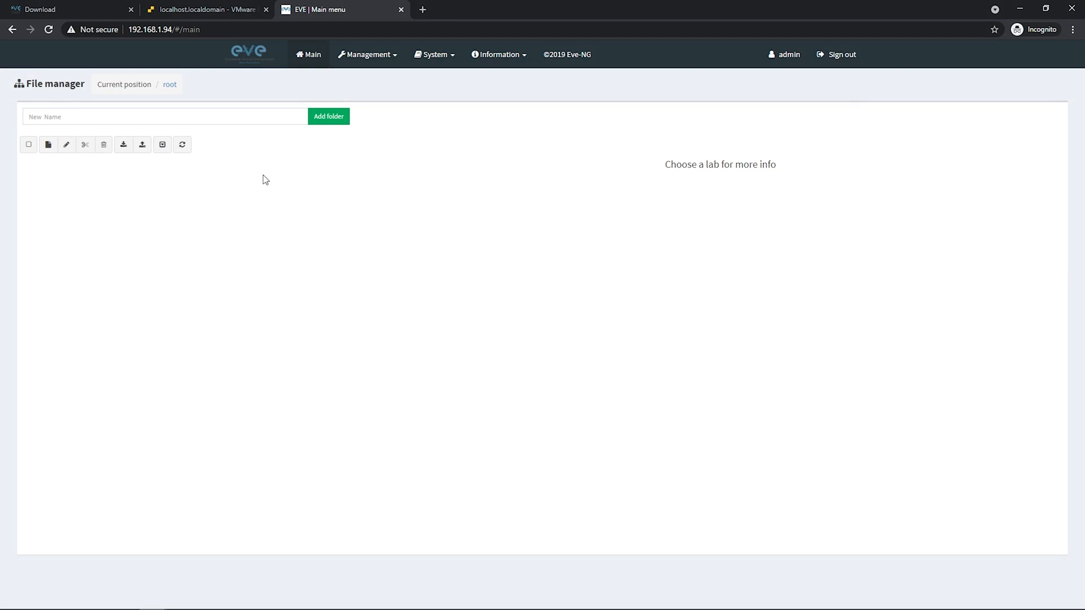
# View the System status page, then return to the main file manager.
pyautogui.click(448, 57)
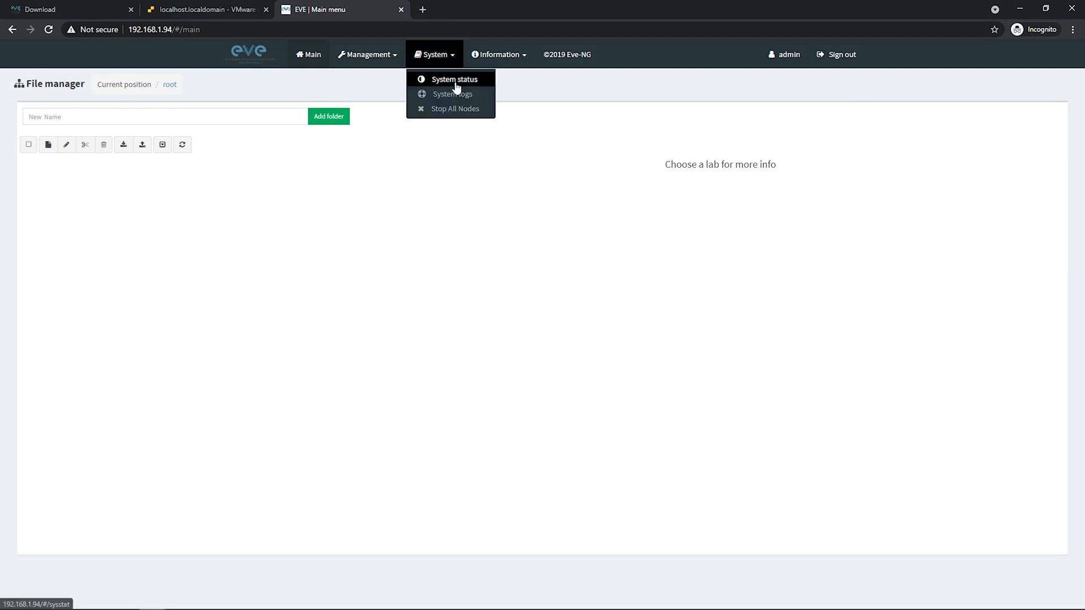
pyautogui.click(455, 79)
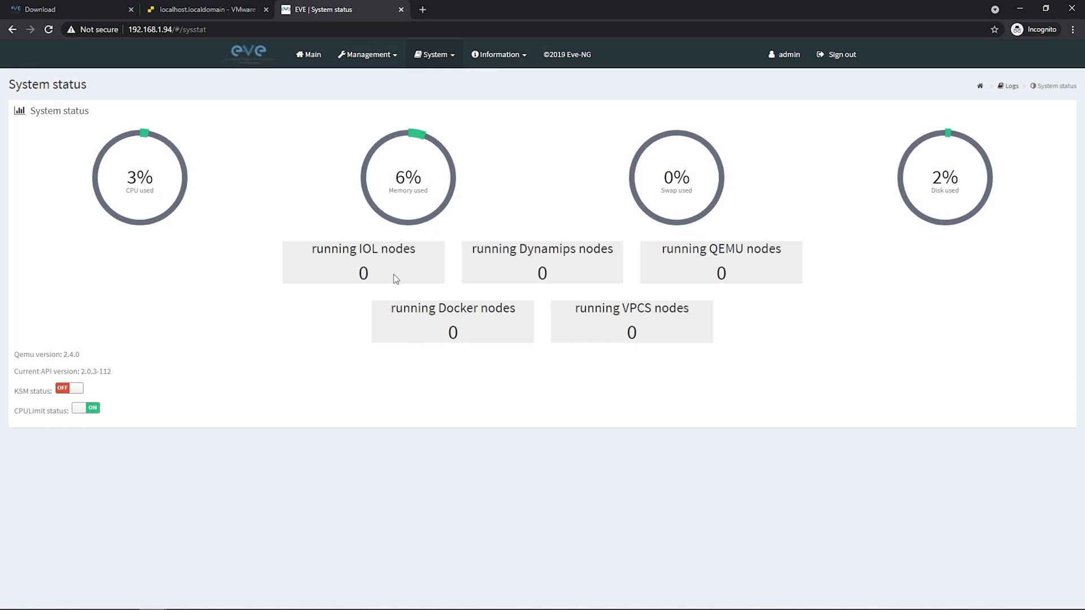
pyautogui.click(323, 59)
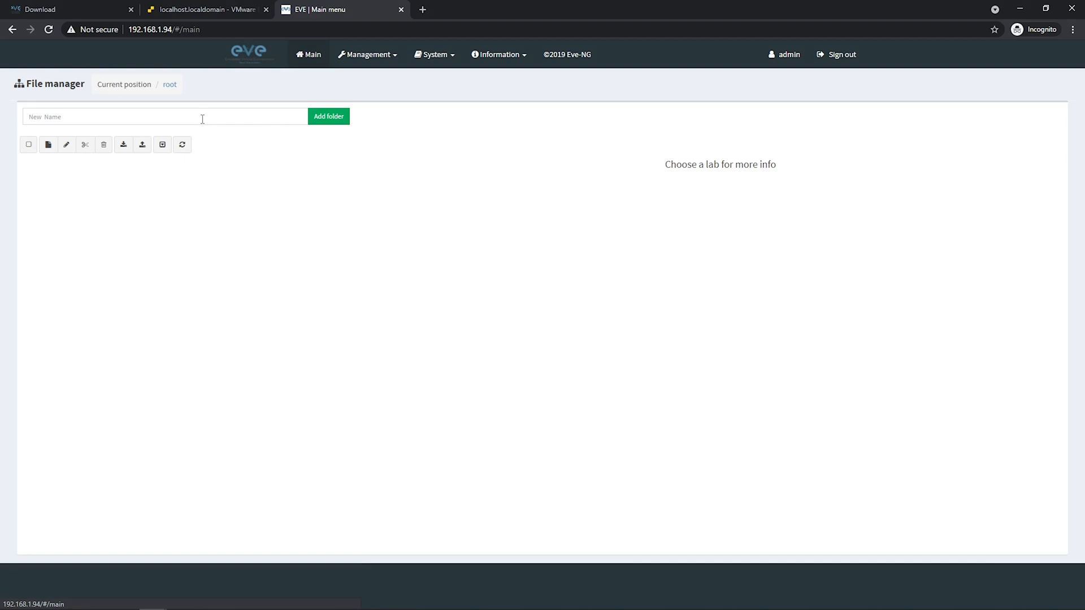
# Create and save a new EVE-NG lab named 'TEST'.
pyautogui.click(48, 145)
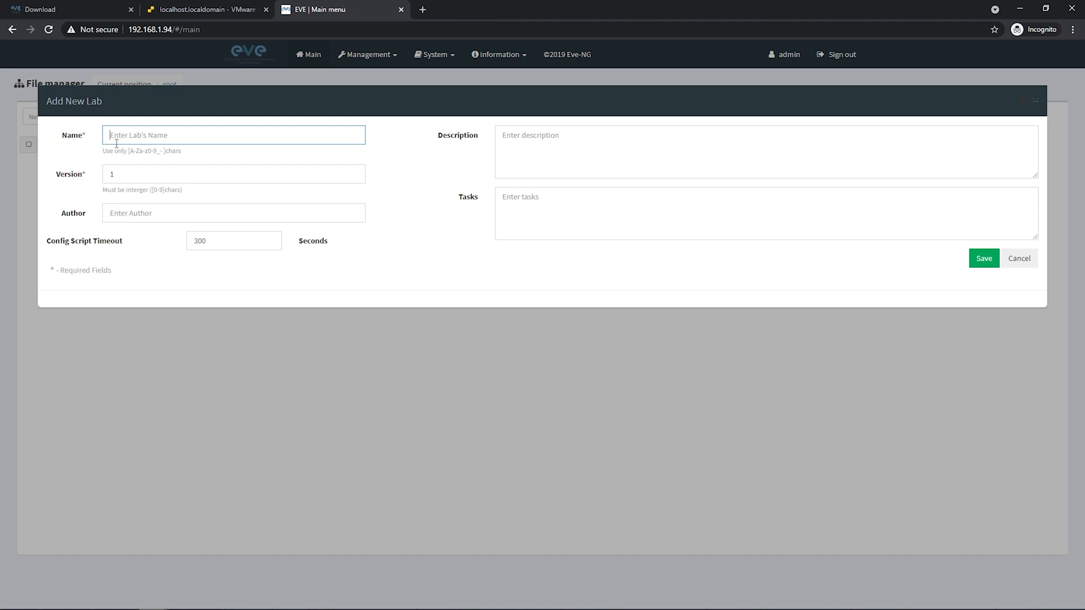
pyautogui.write('TEST')
pyautogui.click(984, 260)
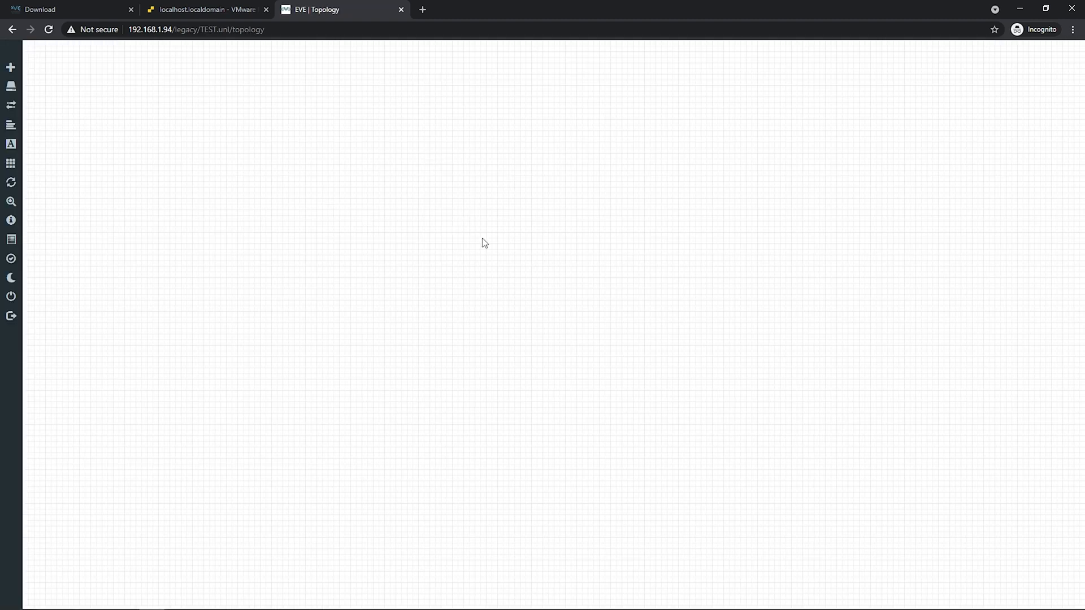
# Add a node from the canvas menu and browse the Template list in the Add a New Node dialog.
pyautogui.rightClick(431, 148)
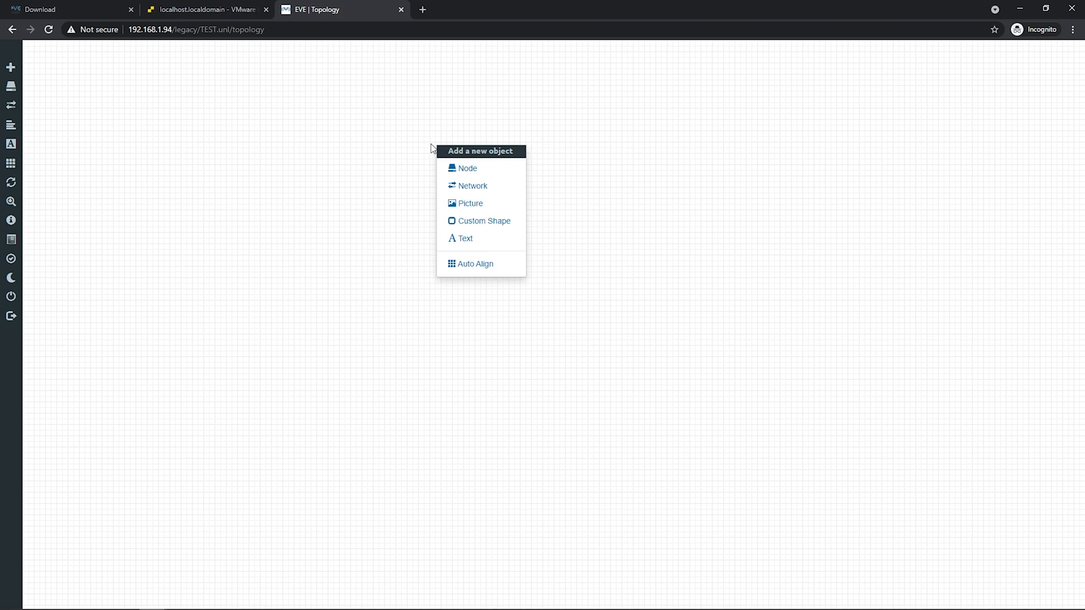
pyautogui.click(473, 169)
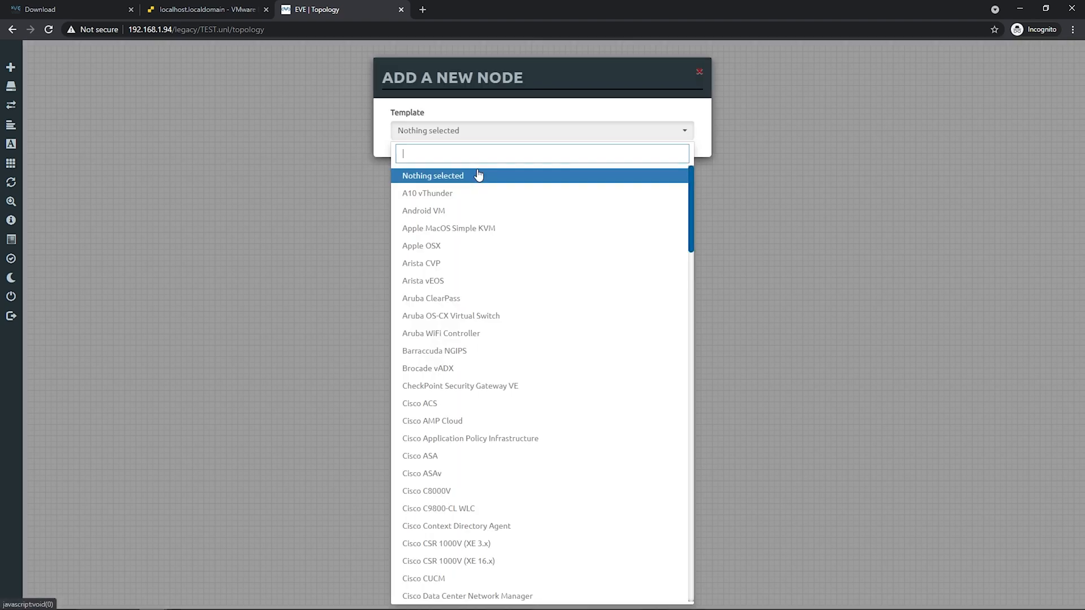
pyautogui.scroll(-4, 460, 223)
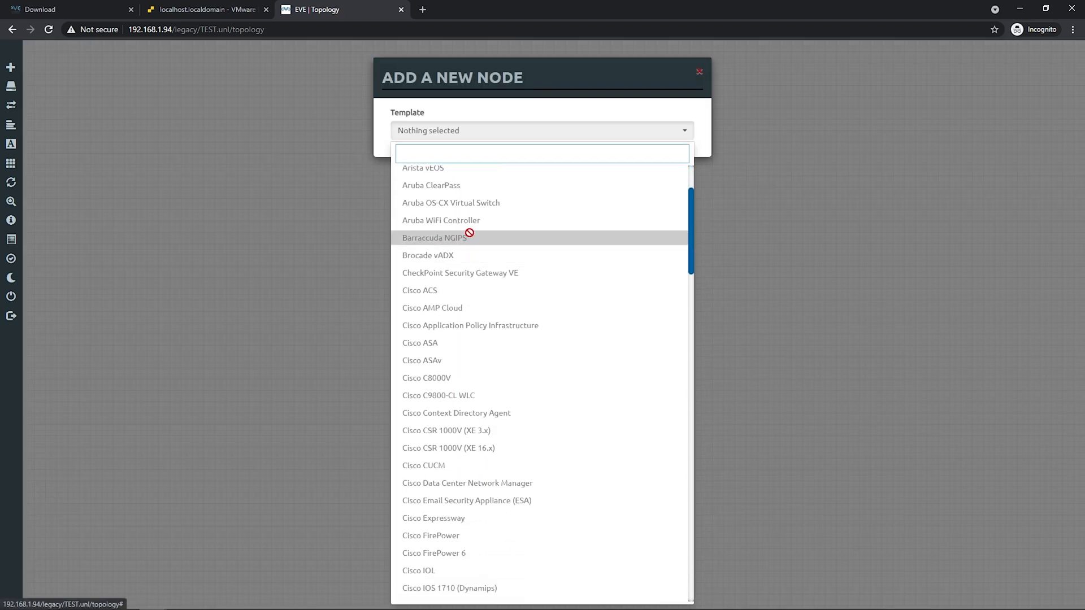
pyautogui.scroll(-12, 480, 258)
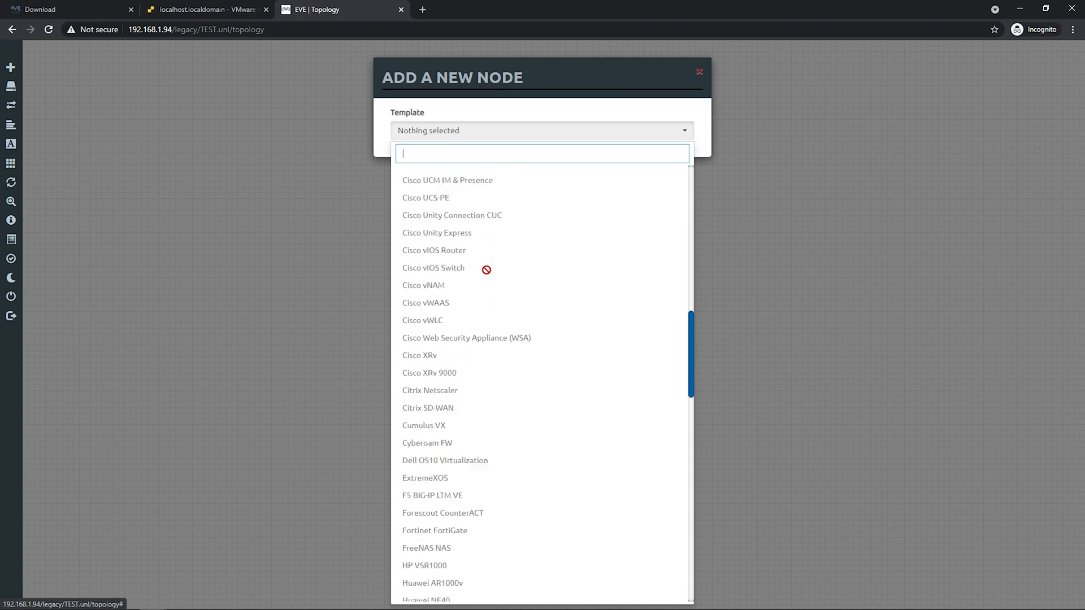
pyautogui.scroll(-15, 468, 327)
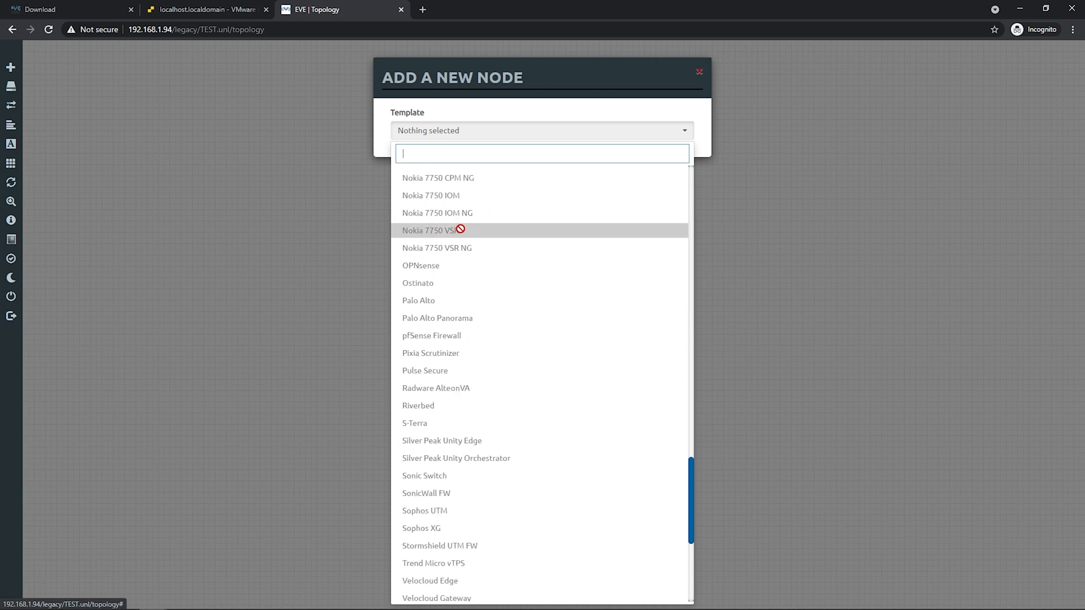
pyautogui.scroll(-1, 459, 316)
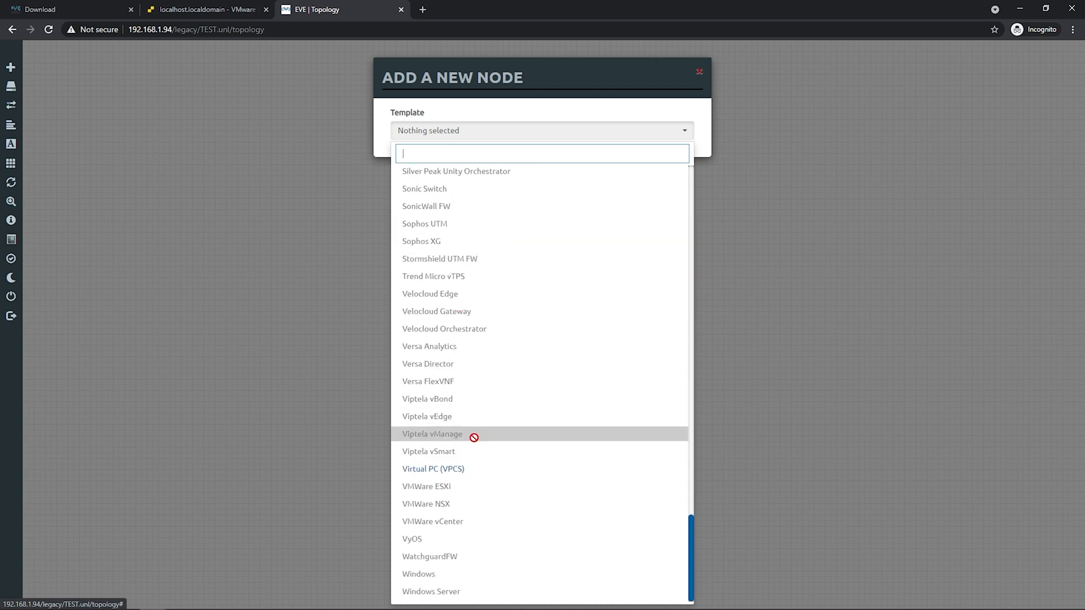
pyautogui.scroll(15, 459, 399)
pyautogui.scroll(15, 459, 399)
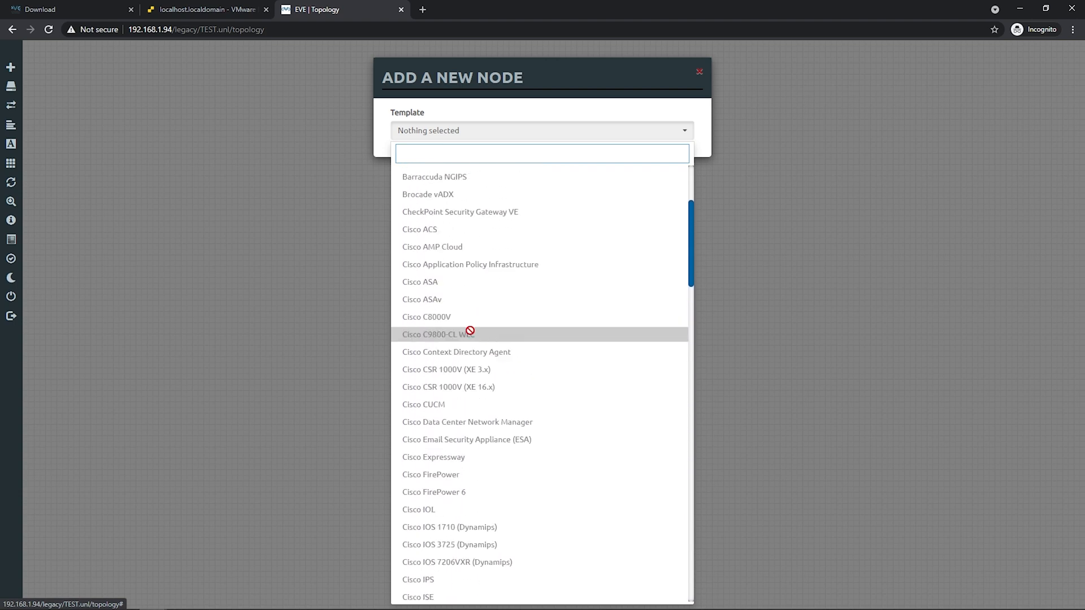
pyautogui.scroll(-10, 459, 308)
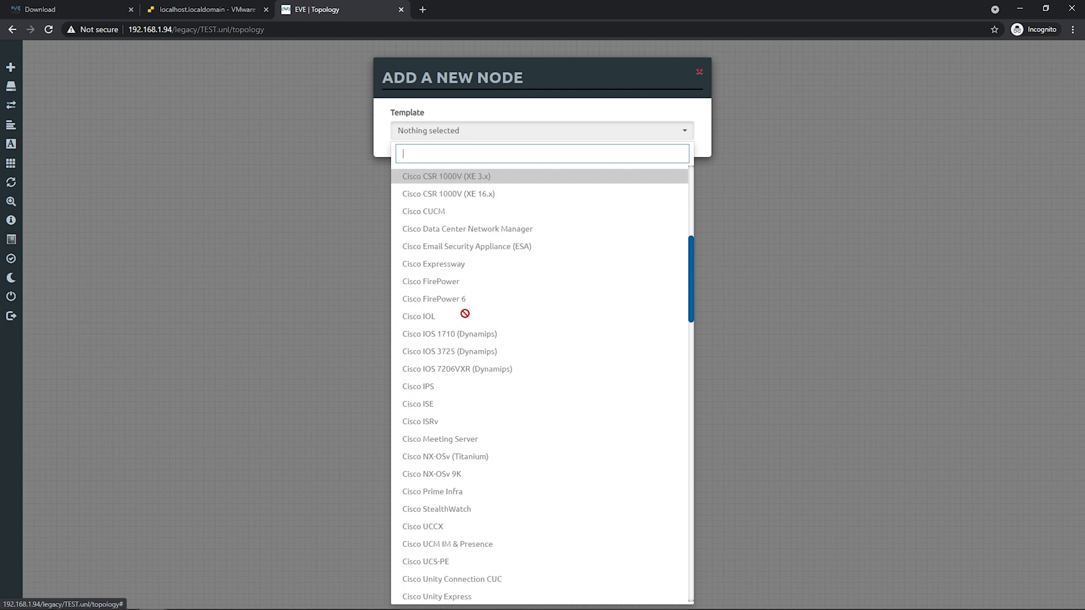
pyautogui.scroll(-20, 465, 313)
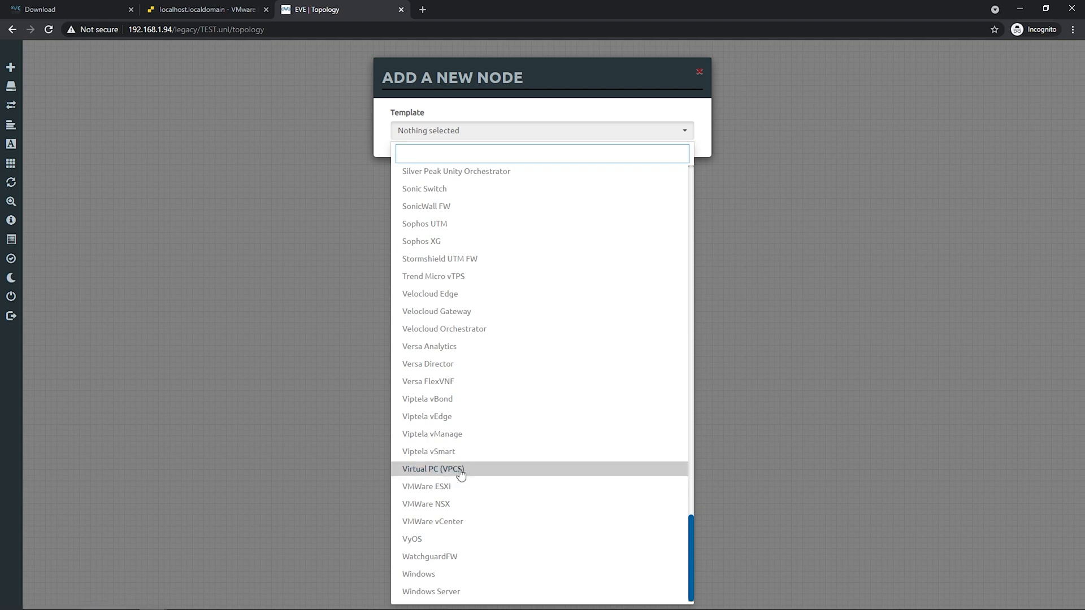
pyautogui.scroll(20, 476, 471)
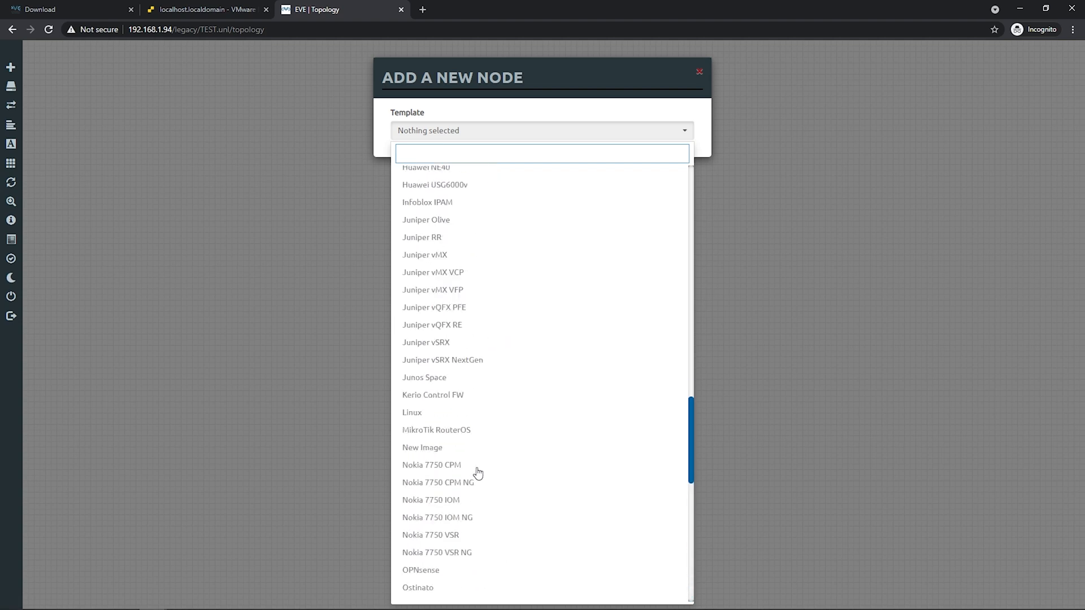